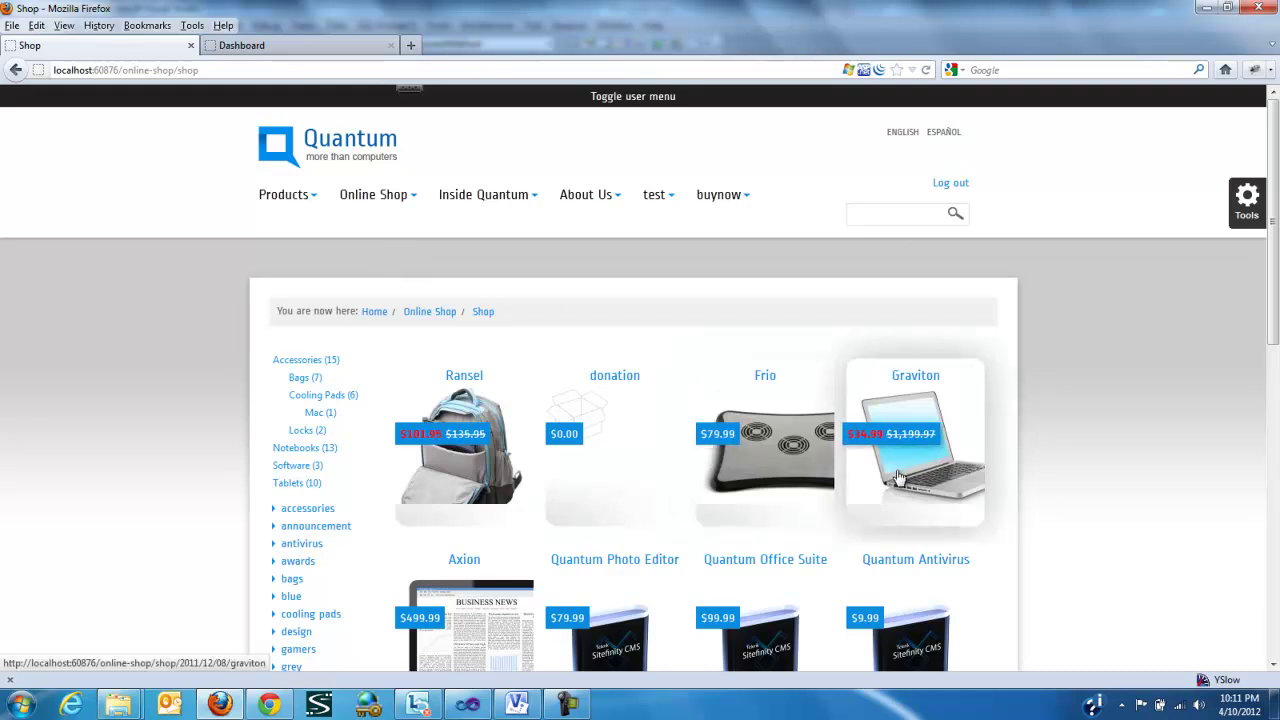
Switch from the shop page to Visual Studio and open CustomProductMasterView.ascx.
scroll(790, 620, "down", 3)
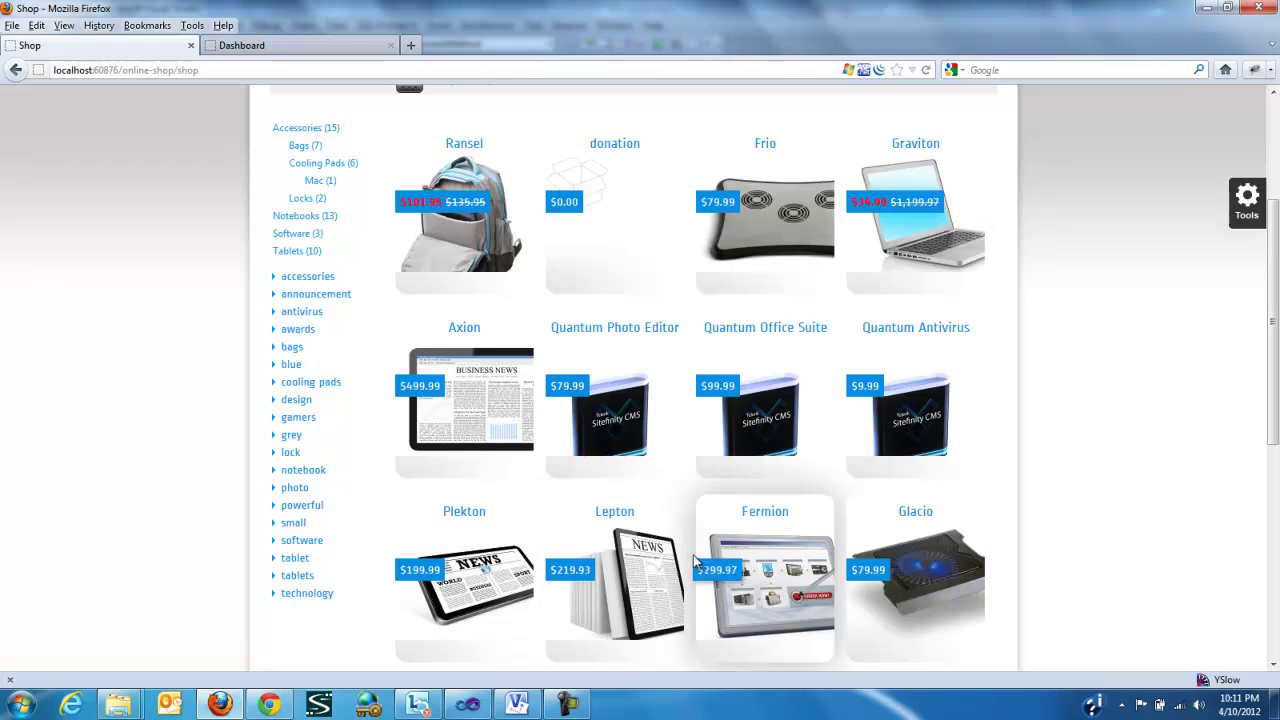
scroll(697, 562, "up", 2)
left_click(468, 705)
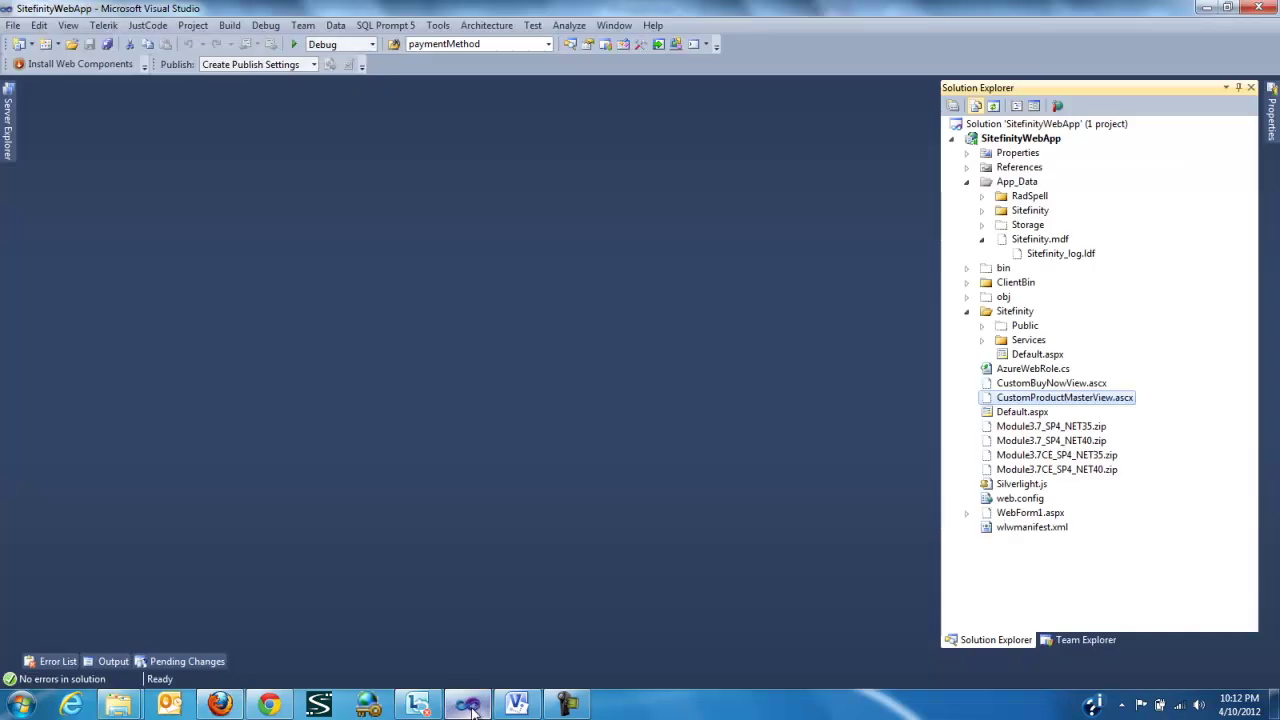
left_click(1070, 384)
double_click(1068, 397)
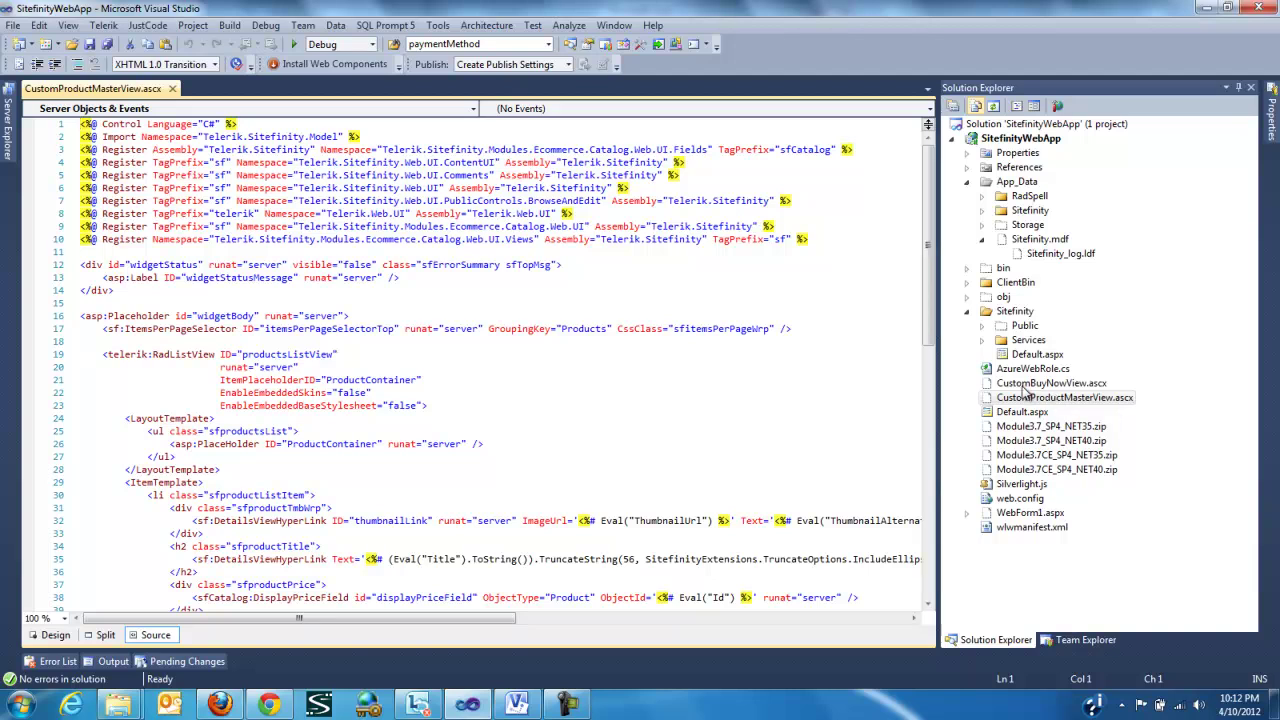
Examine the BuyNowView control in the item template, including its LayoutTemplatePath attribute.
left_click_drag(929, 260, 929, 368)
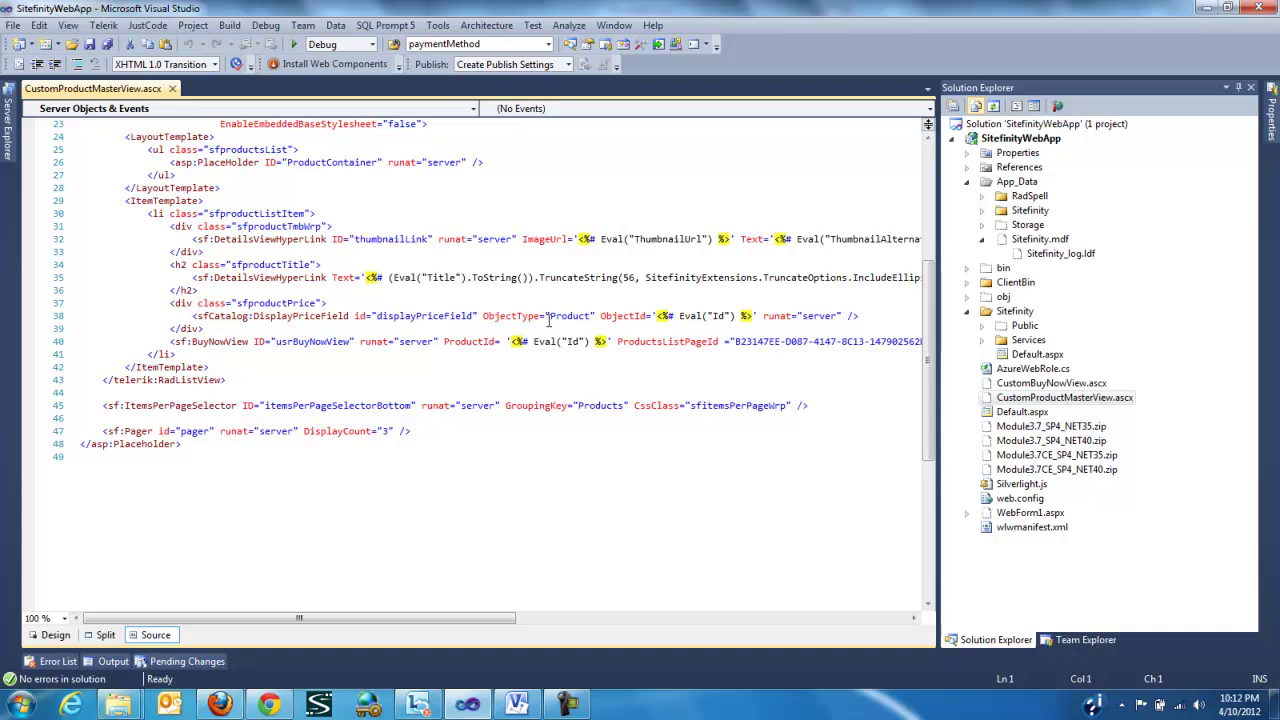
left_click_drag(170, 341, 255, 342)
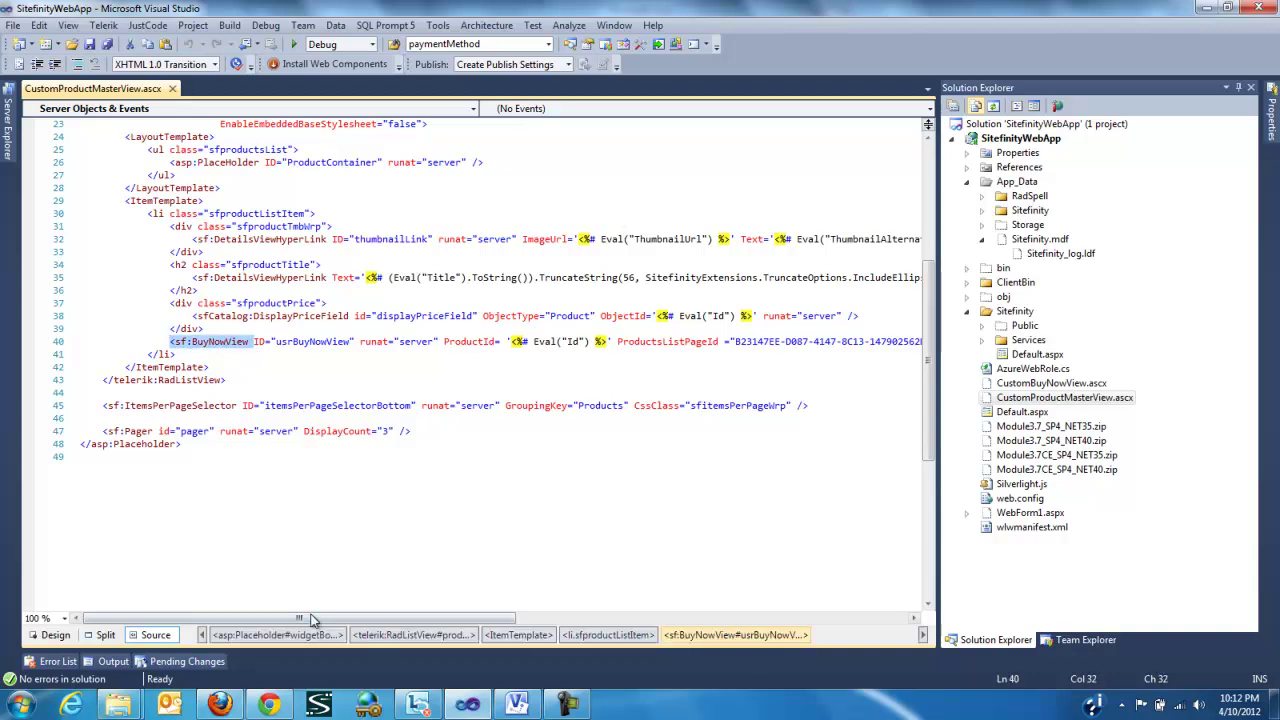
left_click_drag(309, 619, 638, 640)
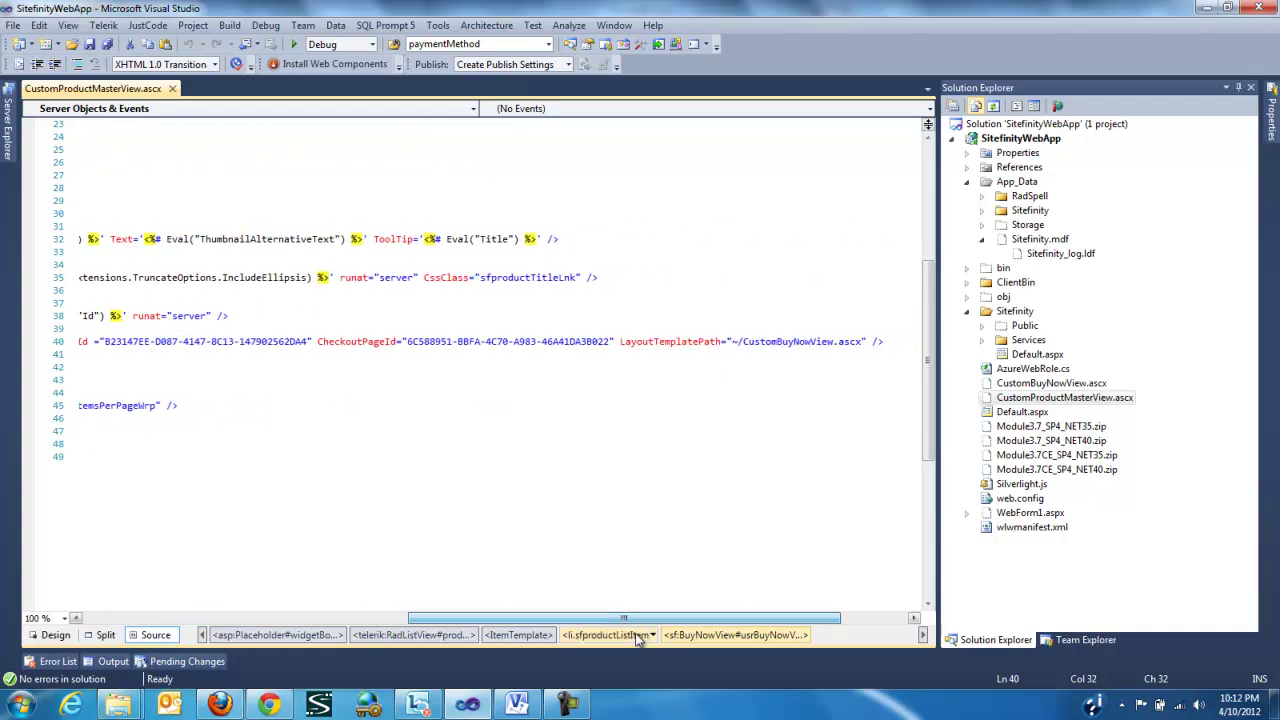
left_click(771, 343)
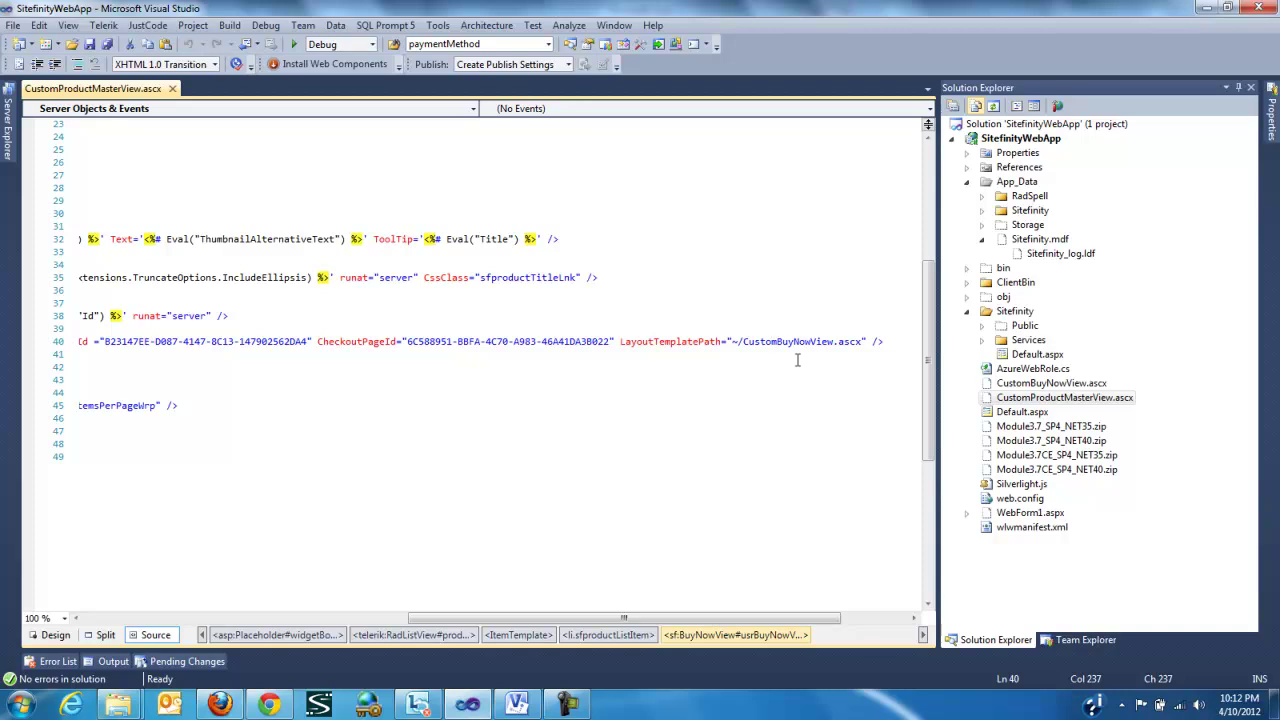
View CustomBuyNowView.ascx, then examine the CheckoutPageId and ProductsListPageId attributes in CustomProductMasterView.ascx.
double_click(1037, 388)
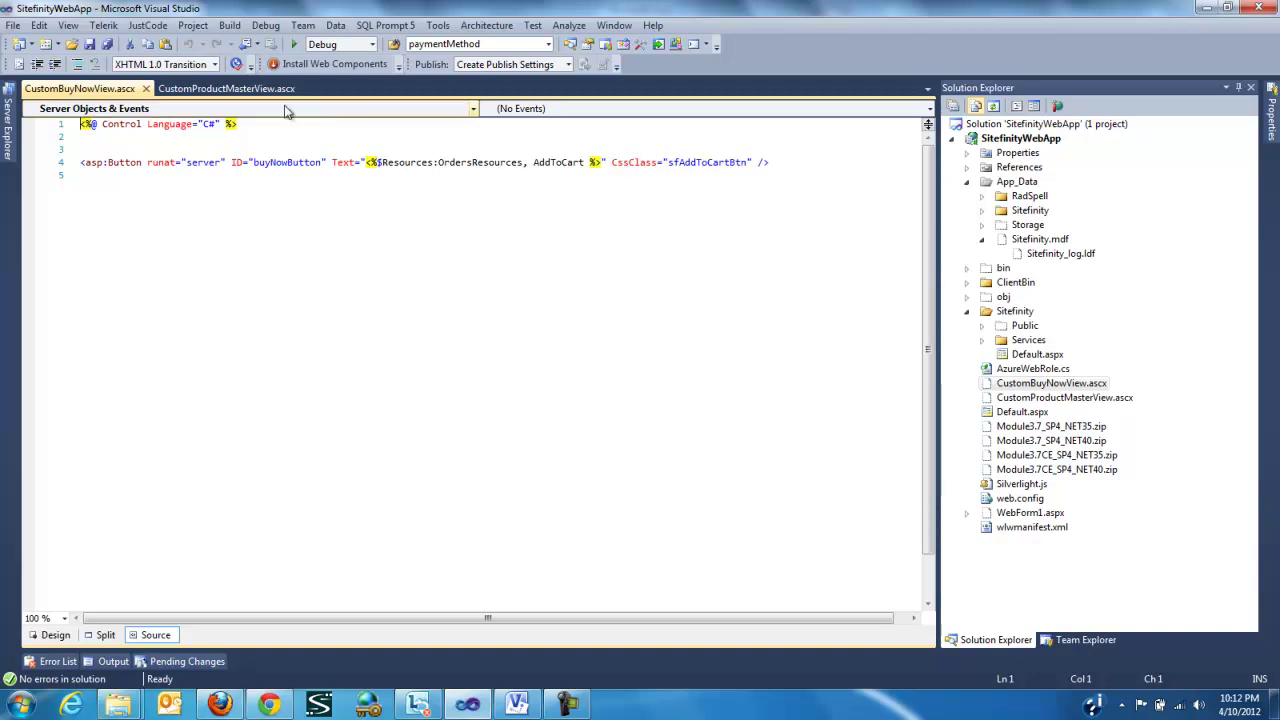
left_click(226, 88)
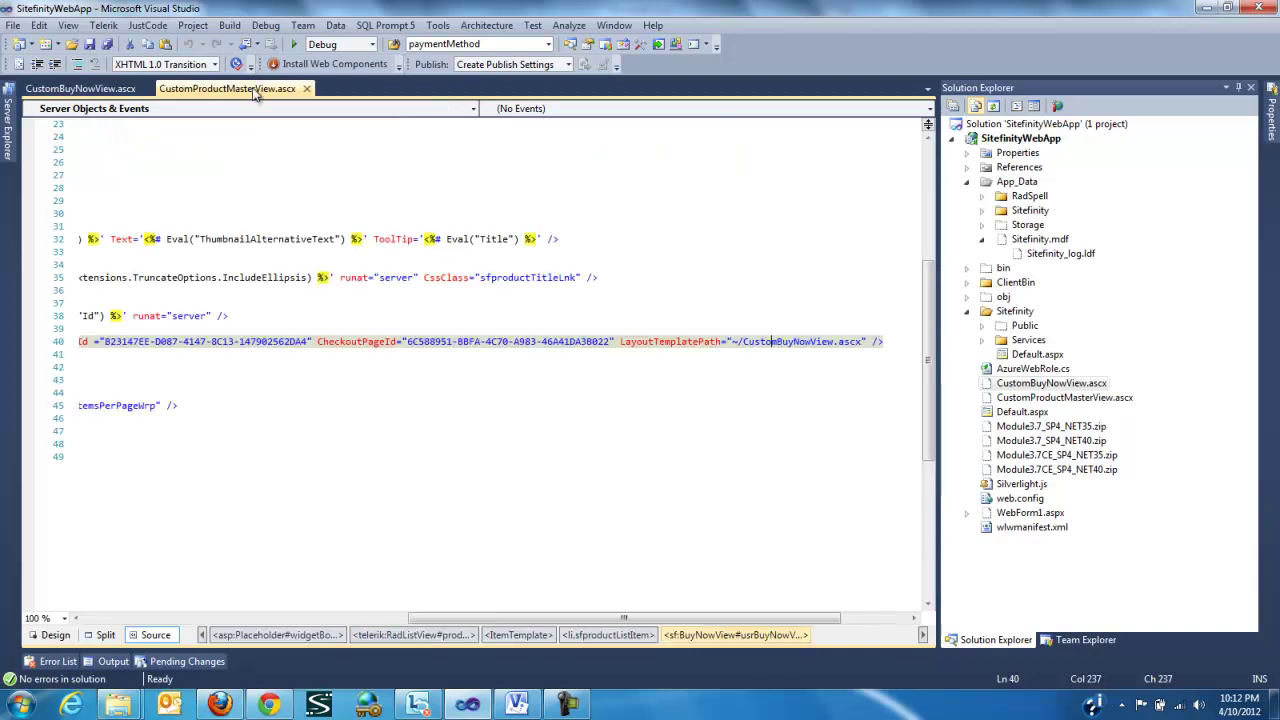
double_click(430, 341)
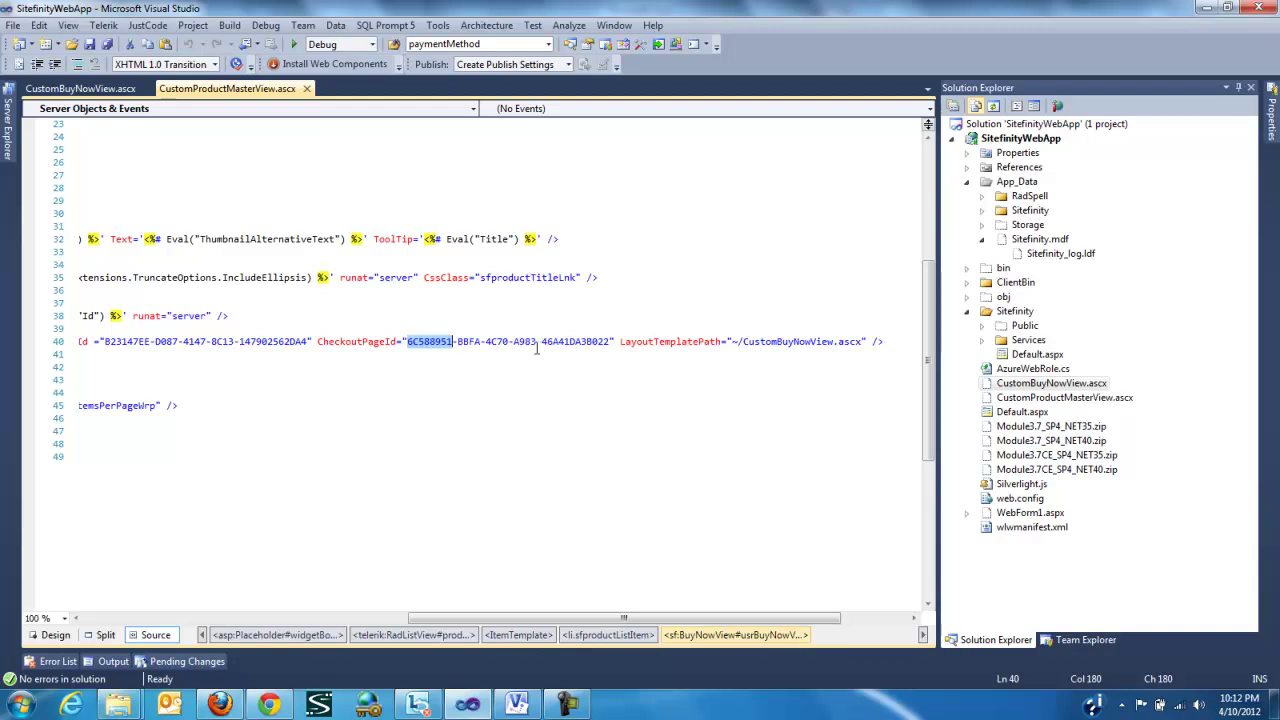
scroll(547, 594, "left", 6)
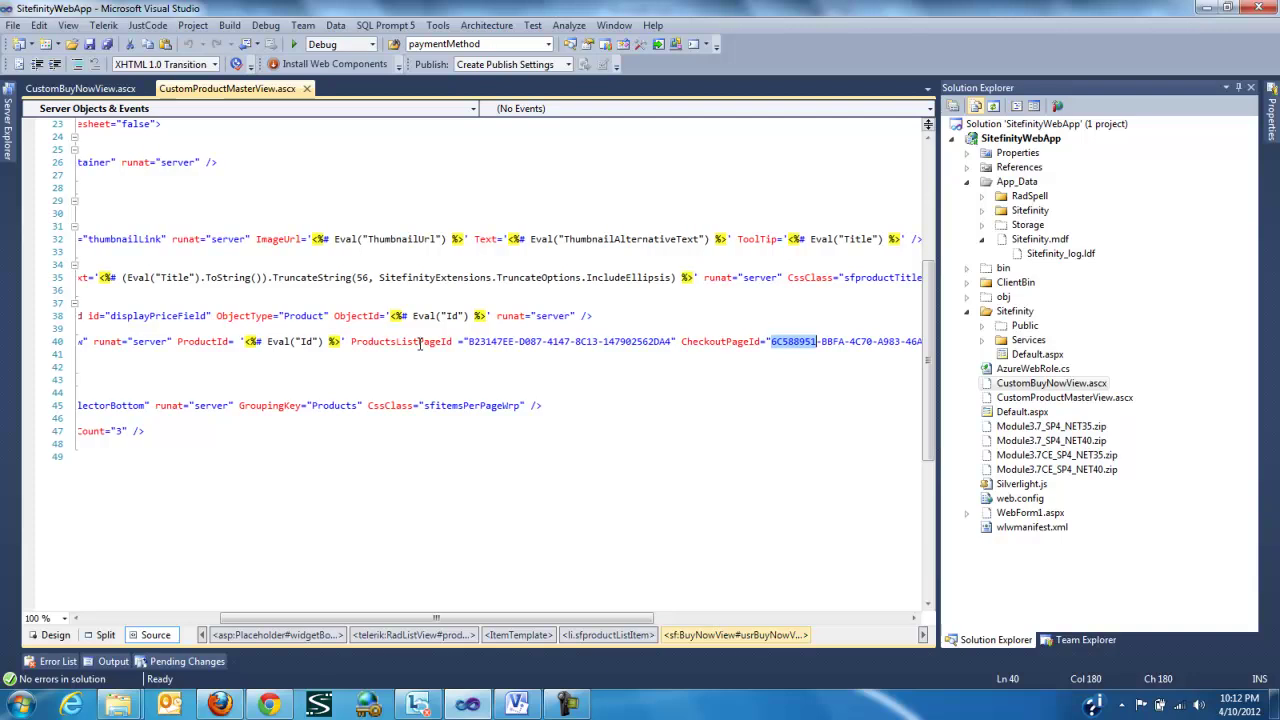
Switch to the Sitefinity backend in Firefox and open the widget templates list.
left_click(228, 692)
left_click(270, 49)
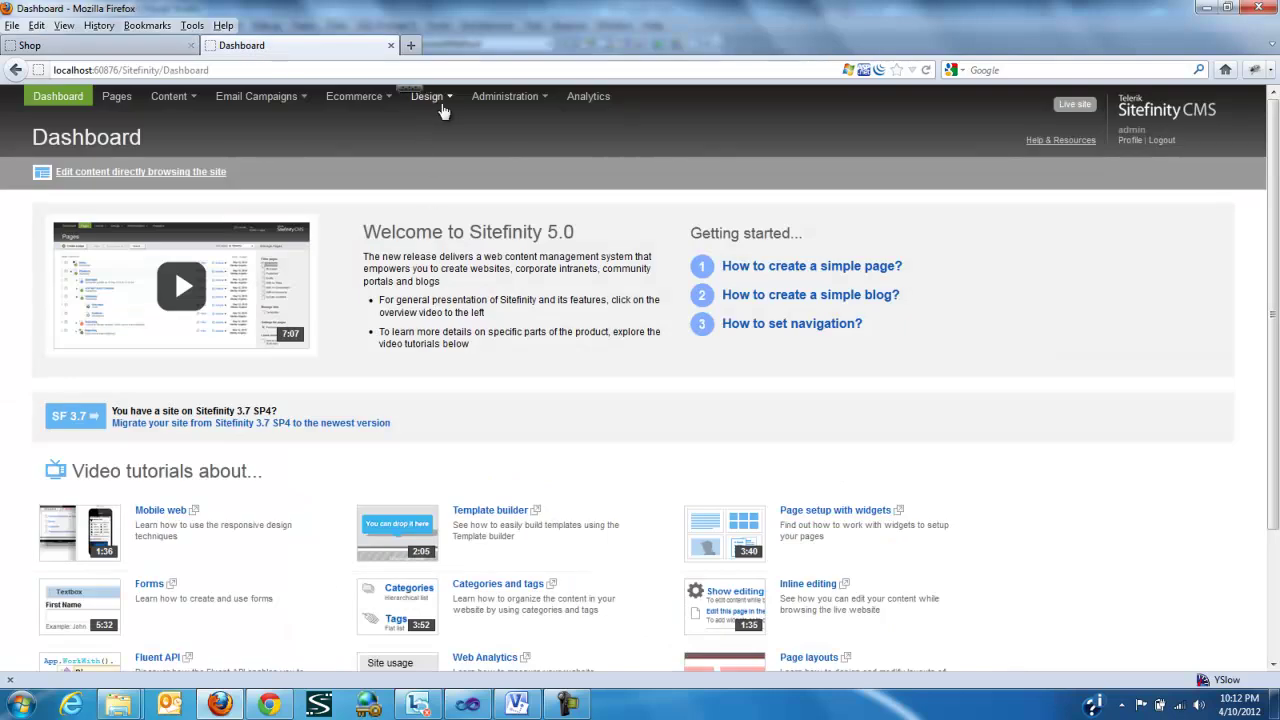
mouse_move(443, 111)
left_click(448, 168)
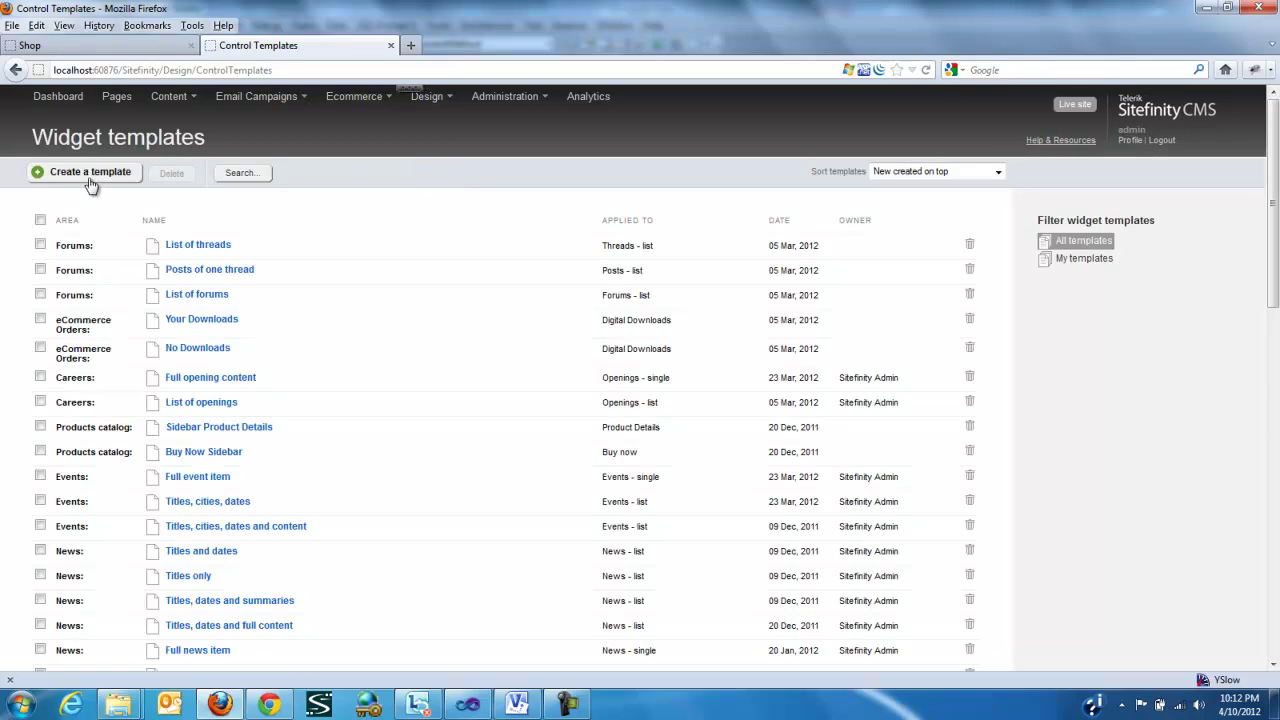
Start a new widget template and apply it to Products List.
left_click(90, 178)
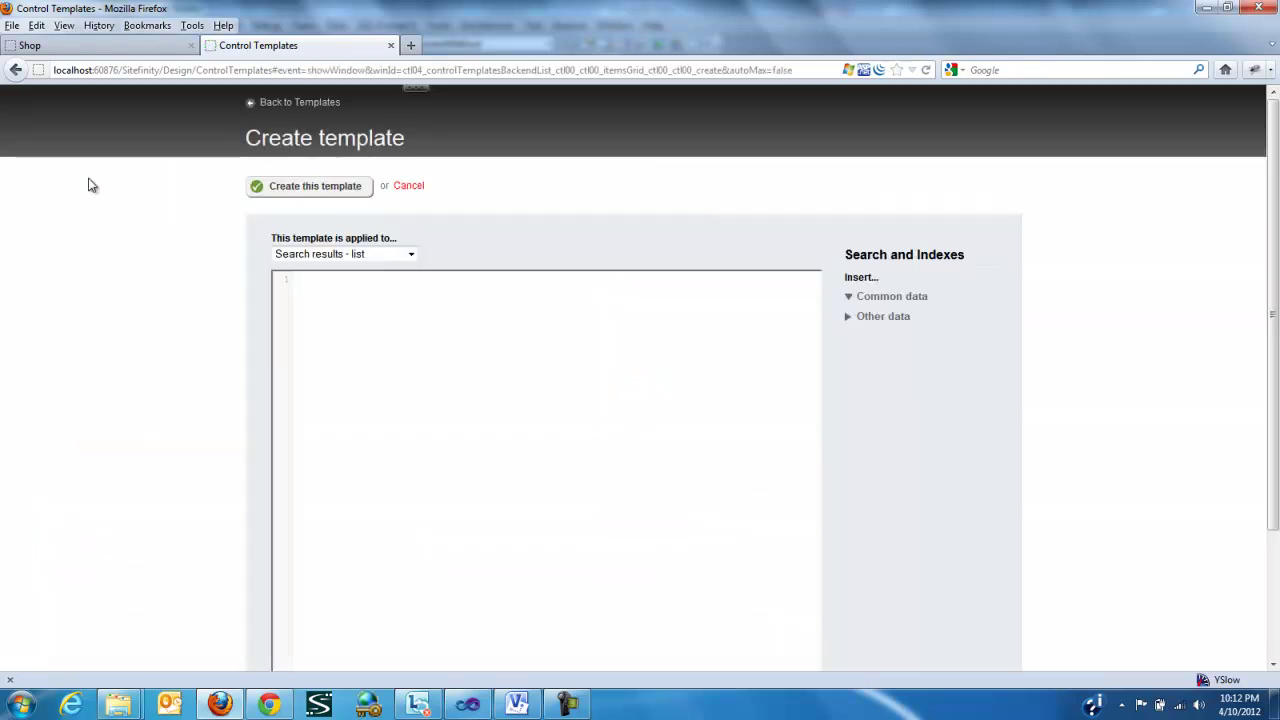
left_click(323, 253)
scroll(345, 400, "down", 6)
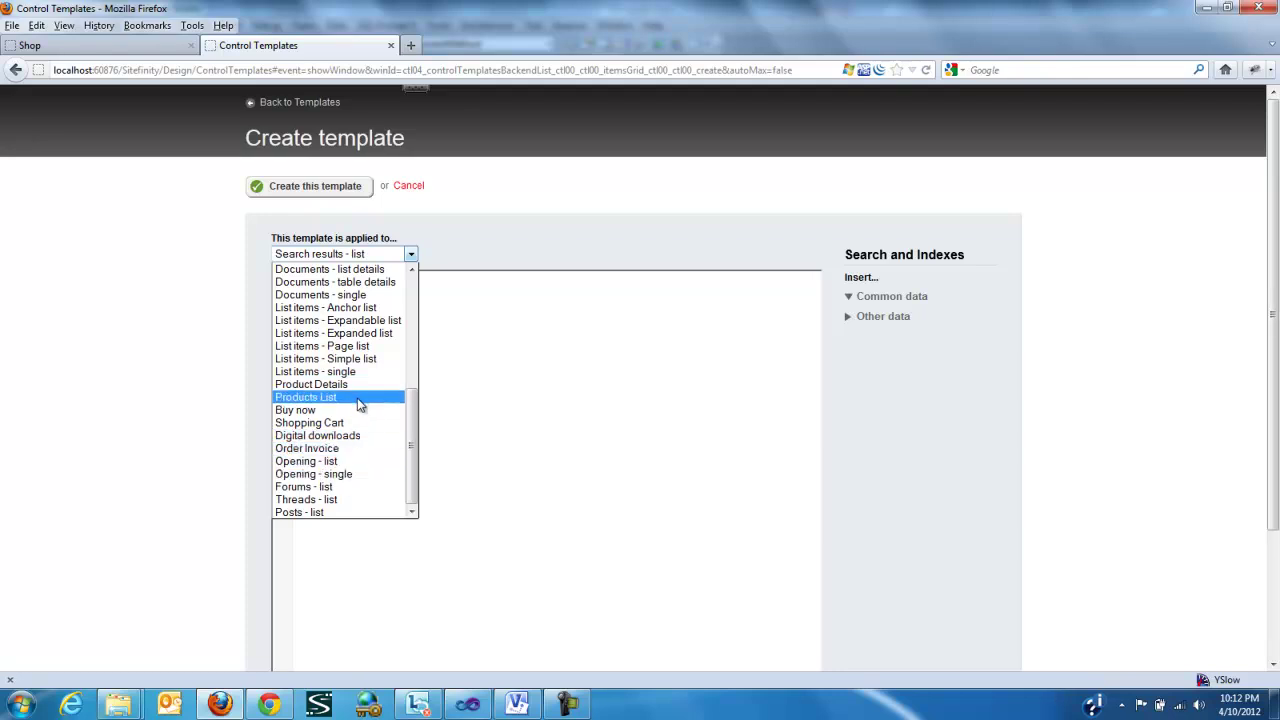
left_click(359, 398)
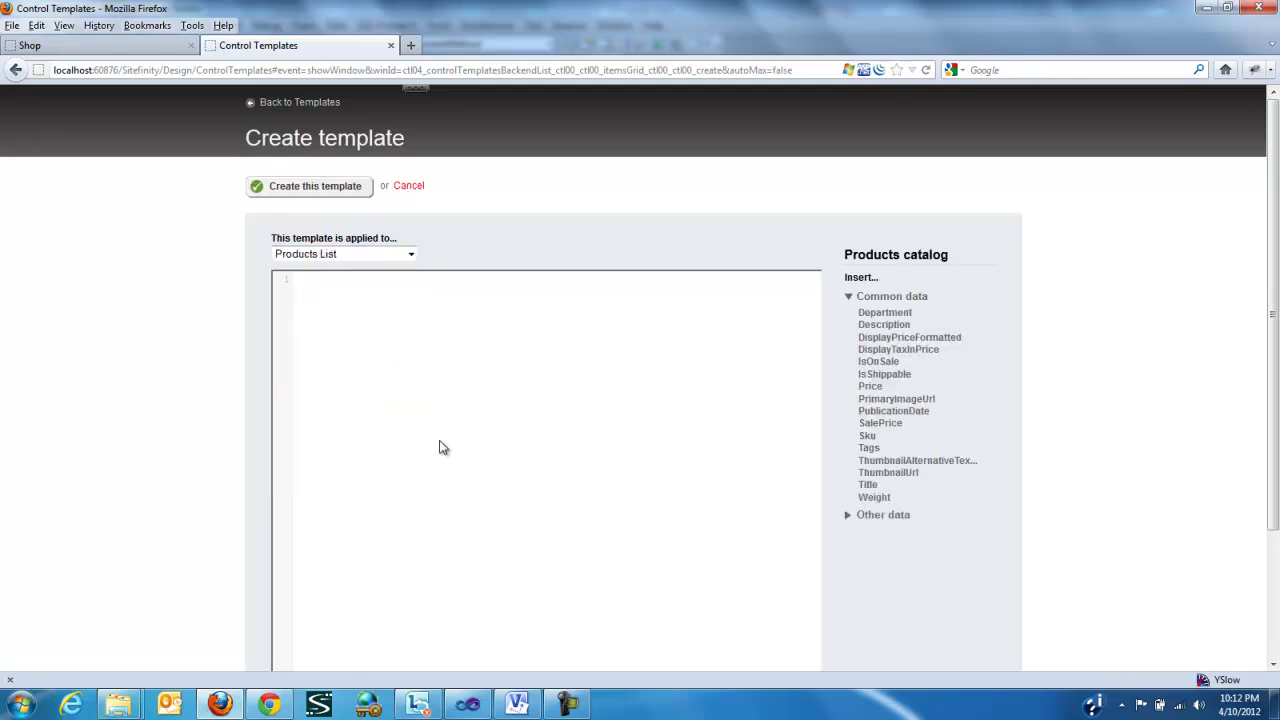
Copy all the markup of CustomProductMasterView.ascx from Visual Studio into the code of the new template in Firefox.
left_click(472, 692)
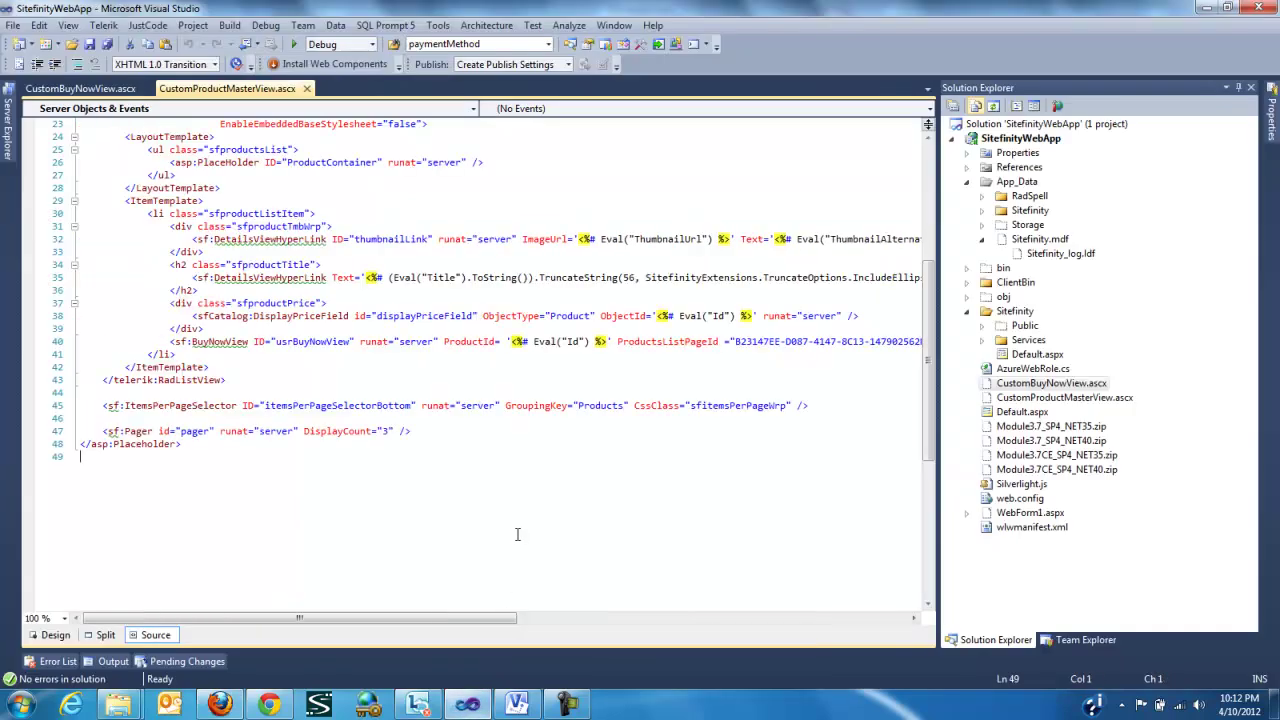
key("ctrl+a")
right_click(183, 249)
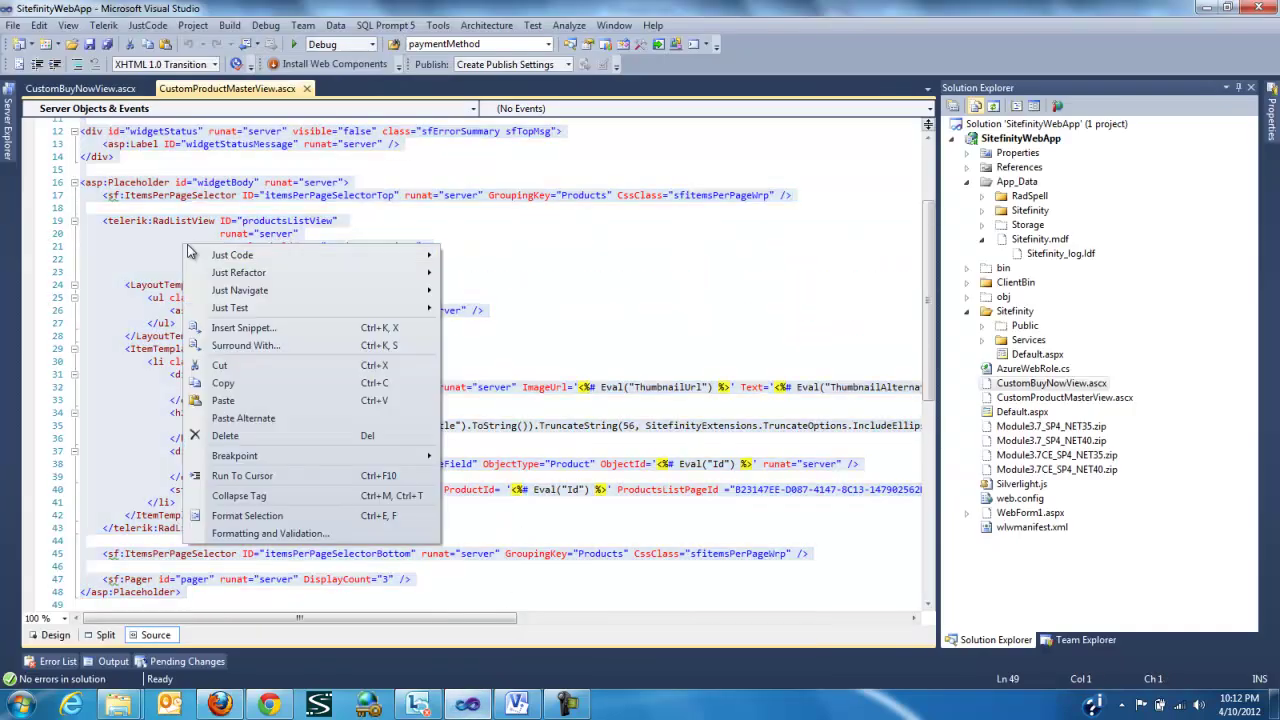
left_click(247, 381)
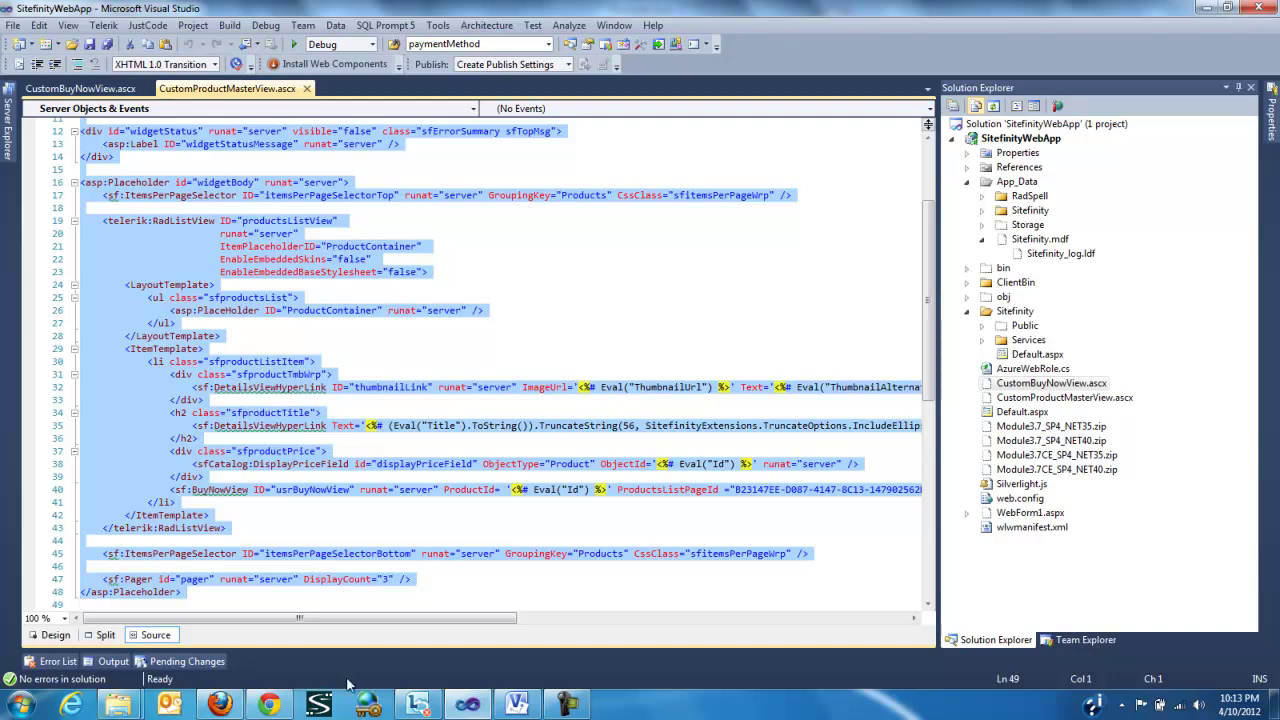
left_click(219, 704)
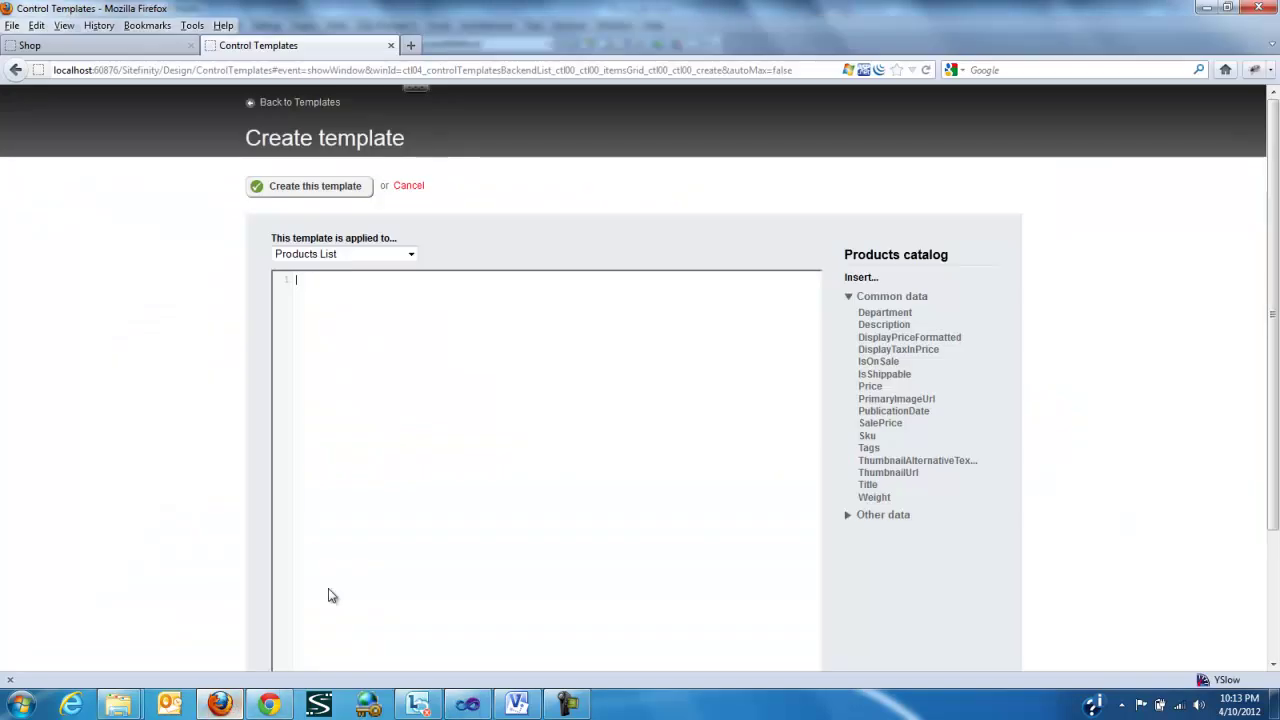
right_click(376, 365)
left_click(409, 418)
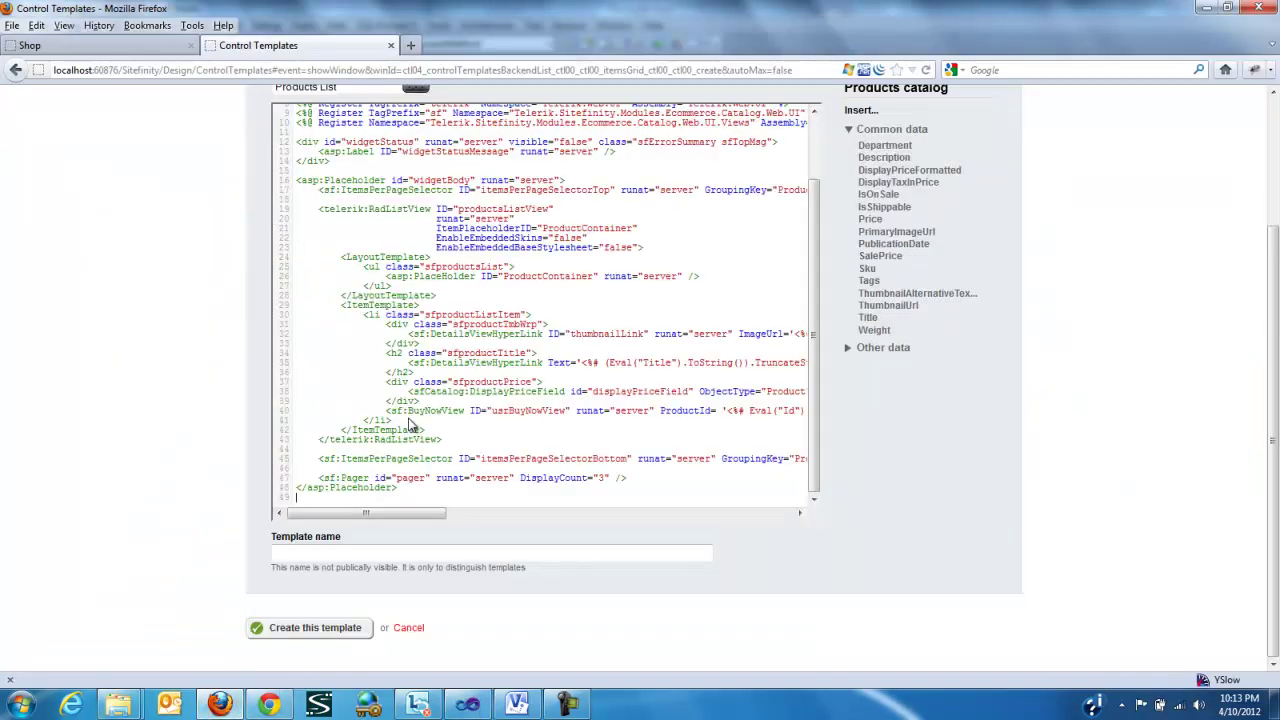
Name the template ProductListNew2 and view the page ID attributes in its BuyNowView line.
left_click(307, 551)
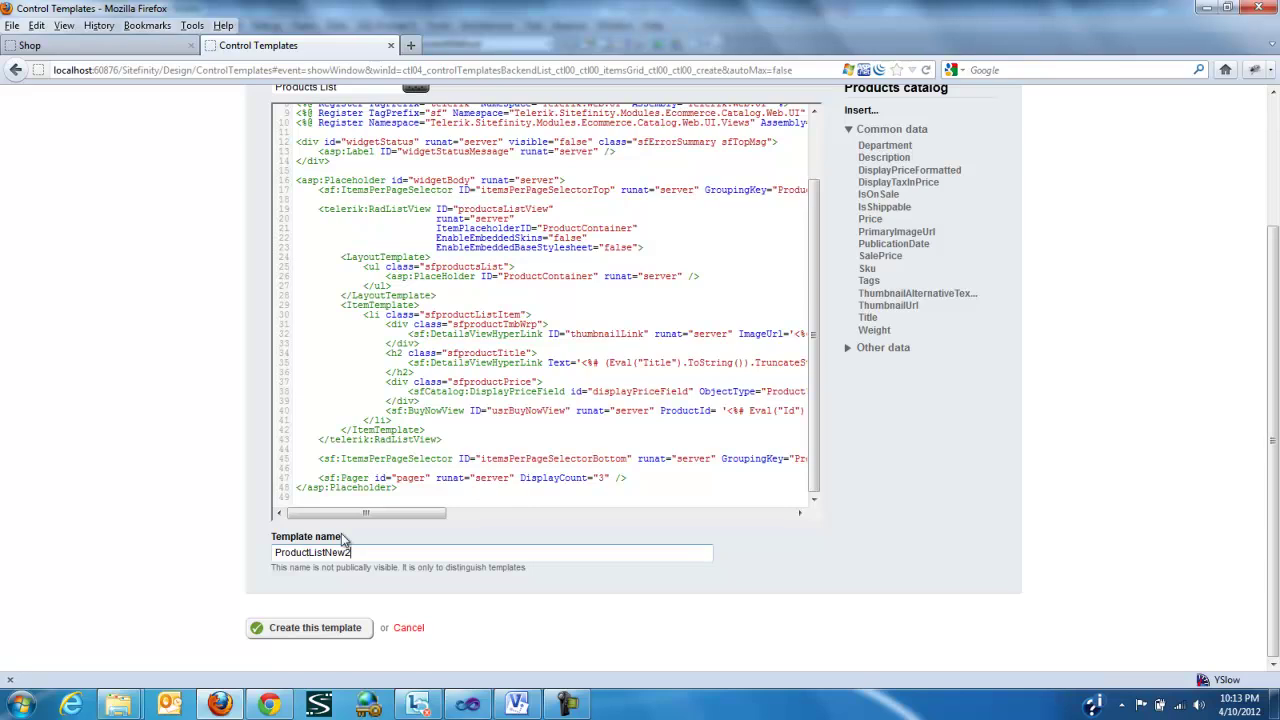
left_click_drag(365, 513, 657, 517)
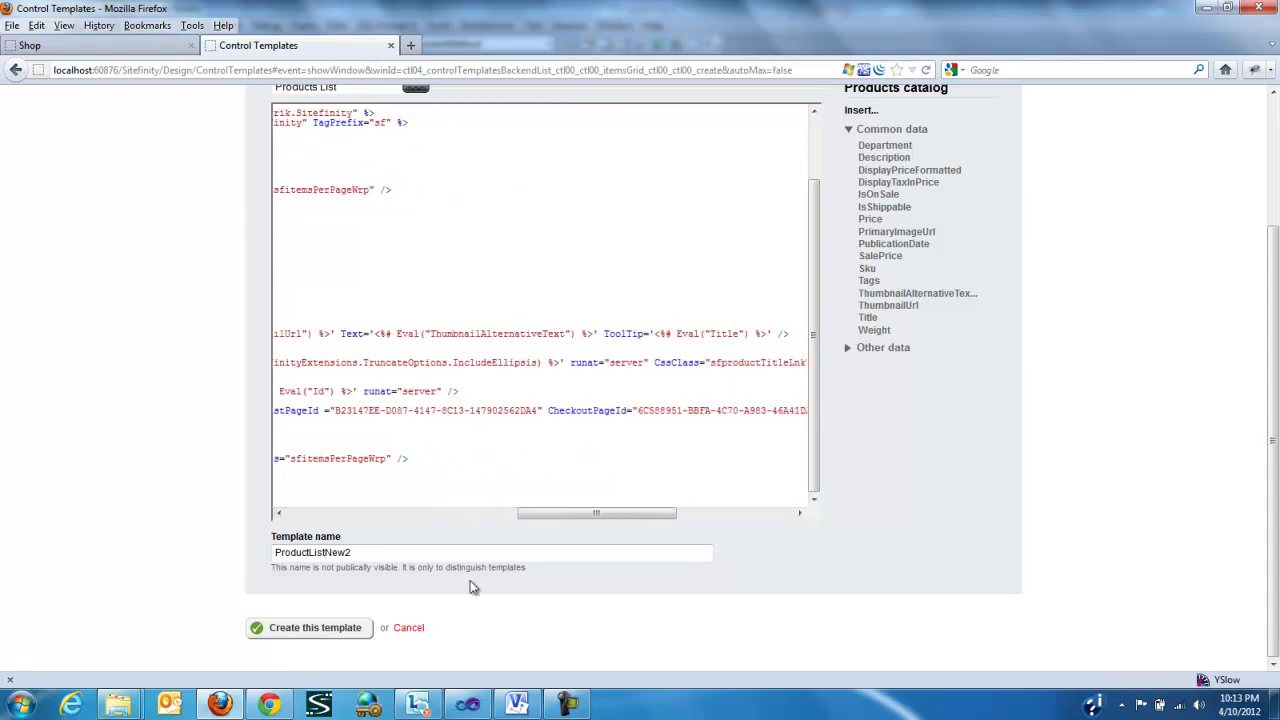
Switch to Visual Studio and show the data of the sf_page_node table in the Sitefinity.mdf database.
left_click(460, 702)
left_click(6, 120)
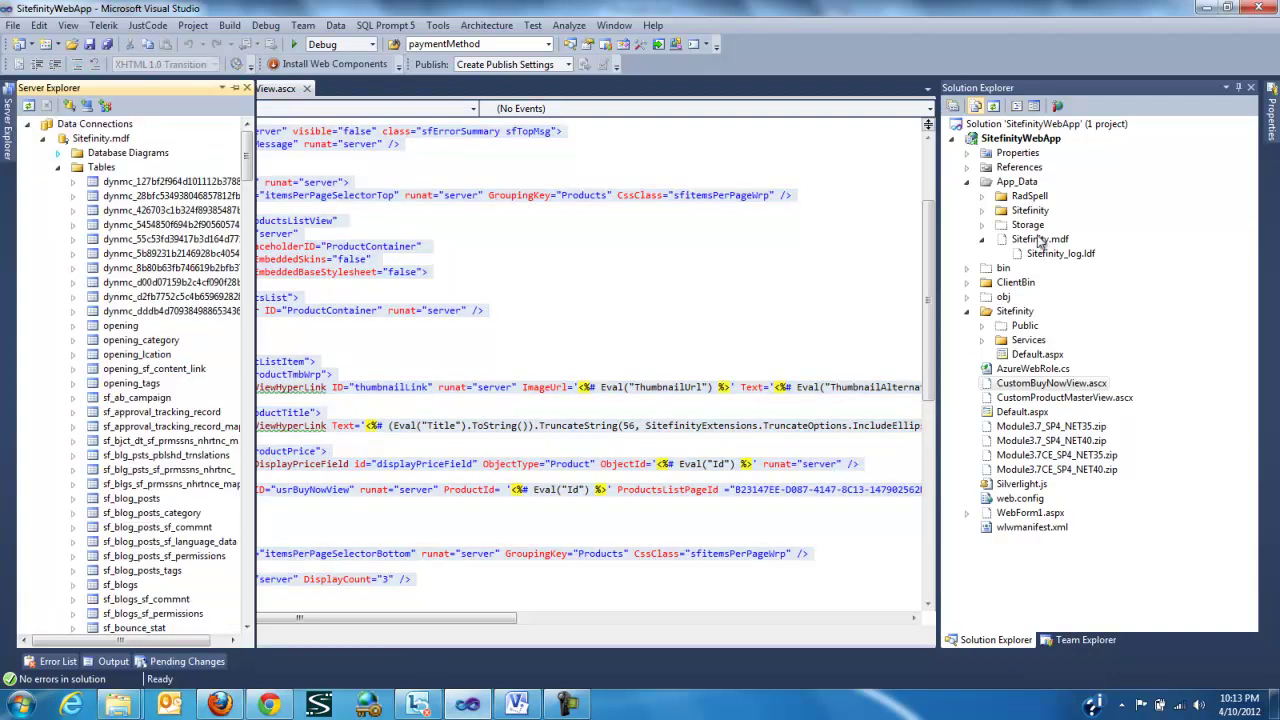
left_click(1040, 241)
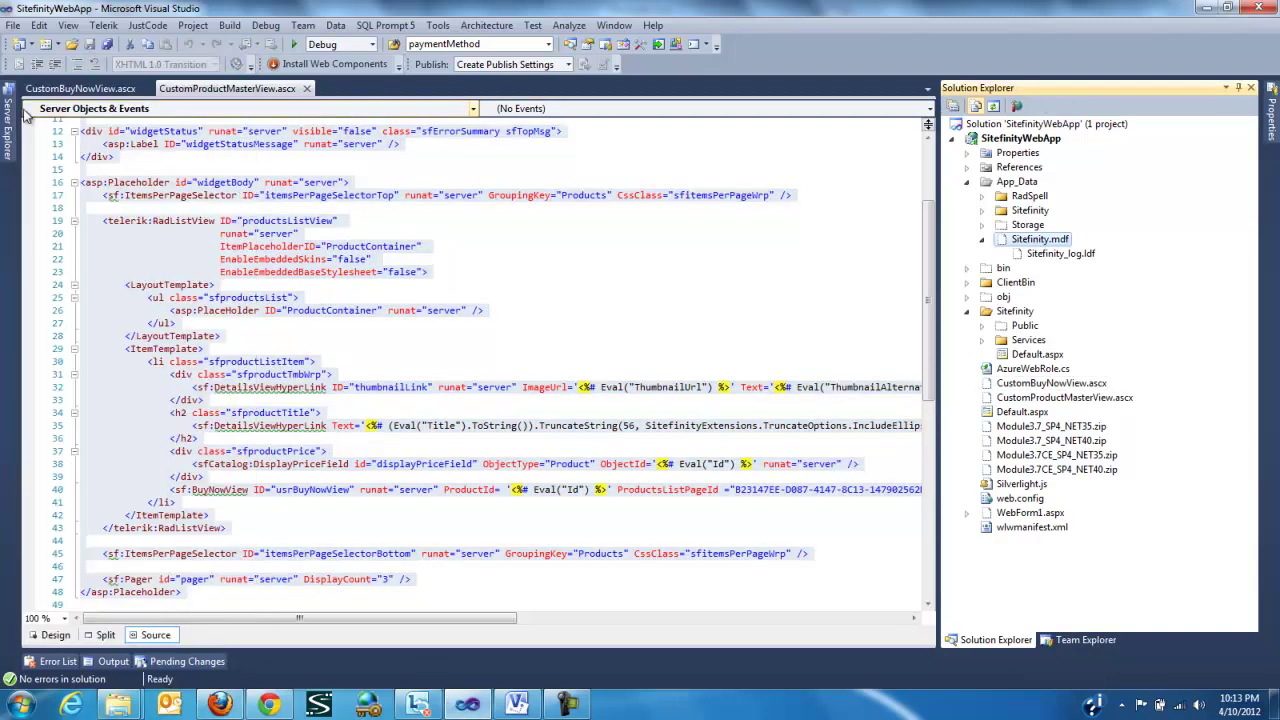
left_click(8, 118)
left_click_drag(254, 210, 557, 225)
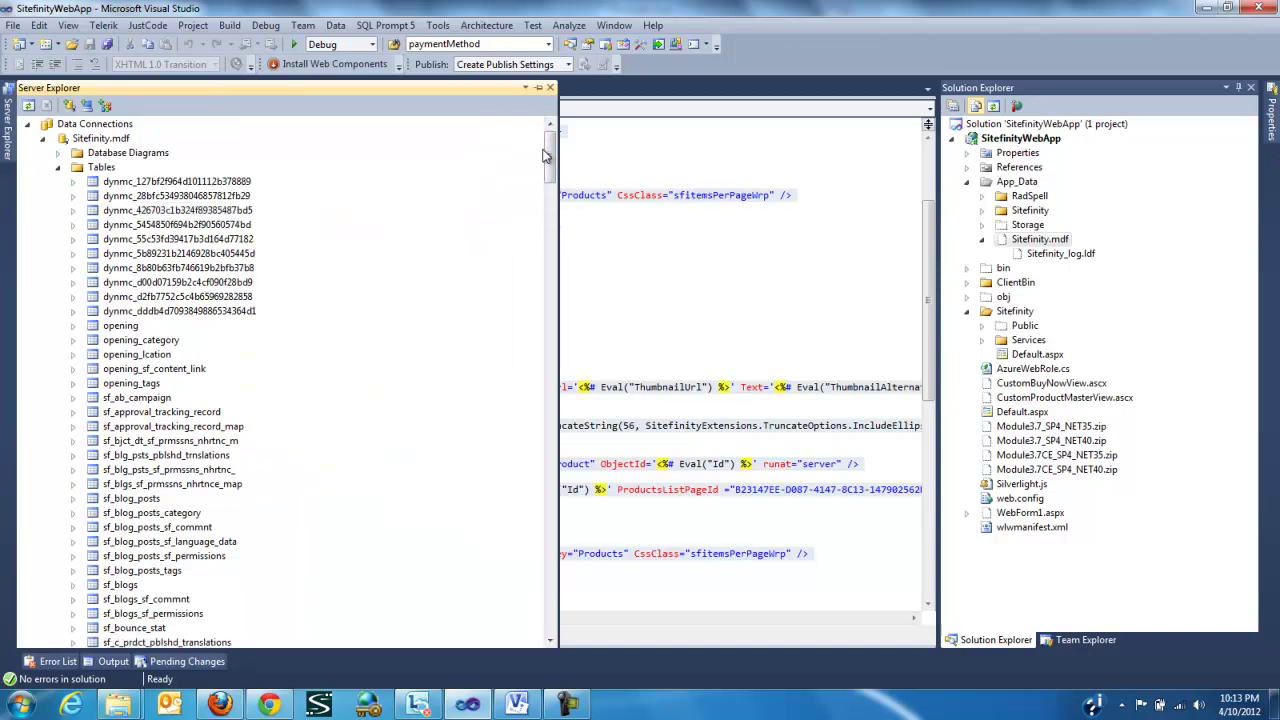
left_click_drag(549, 150, 551, 456)
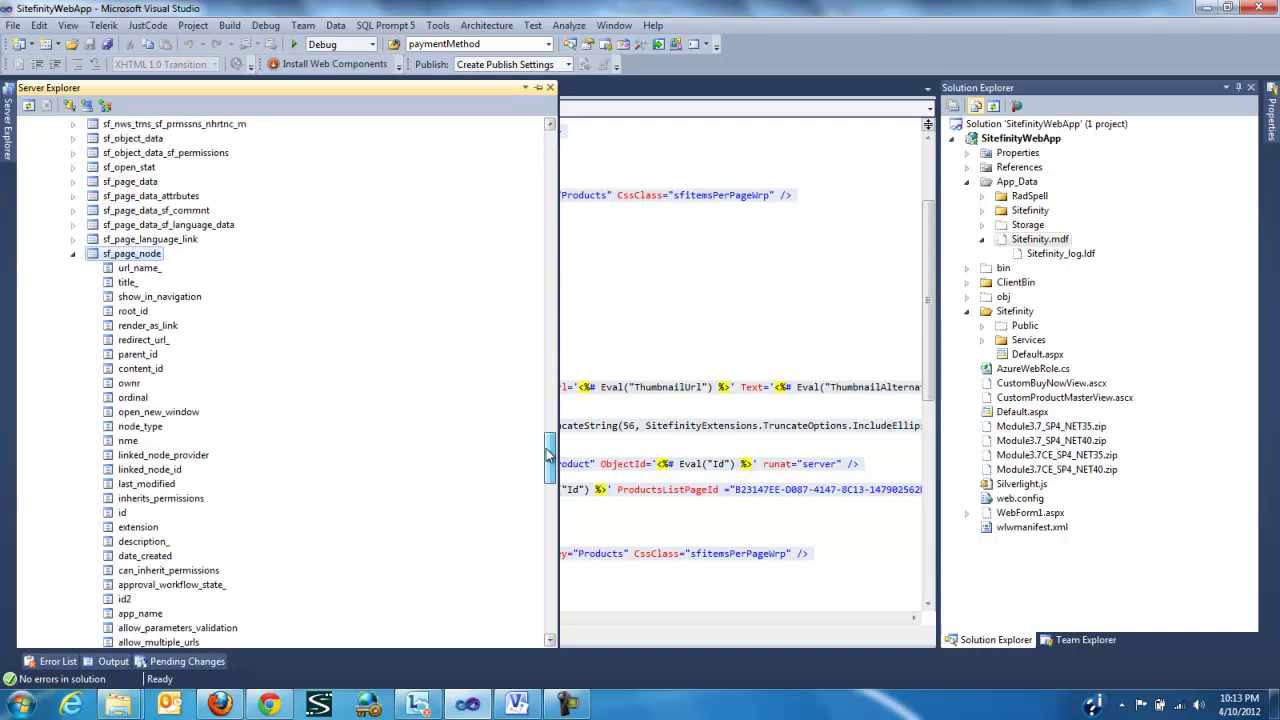
right_click(139, 259)
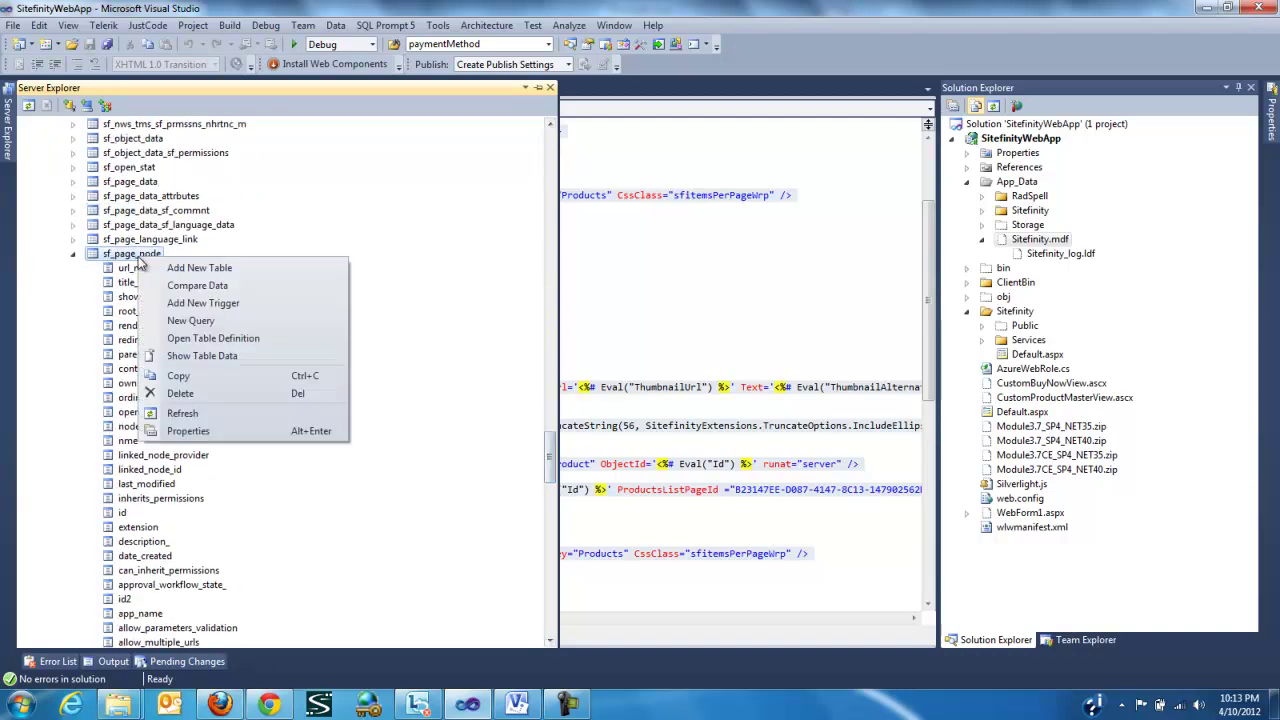
left_click(204, 356)
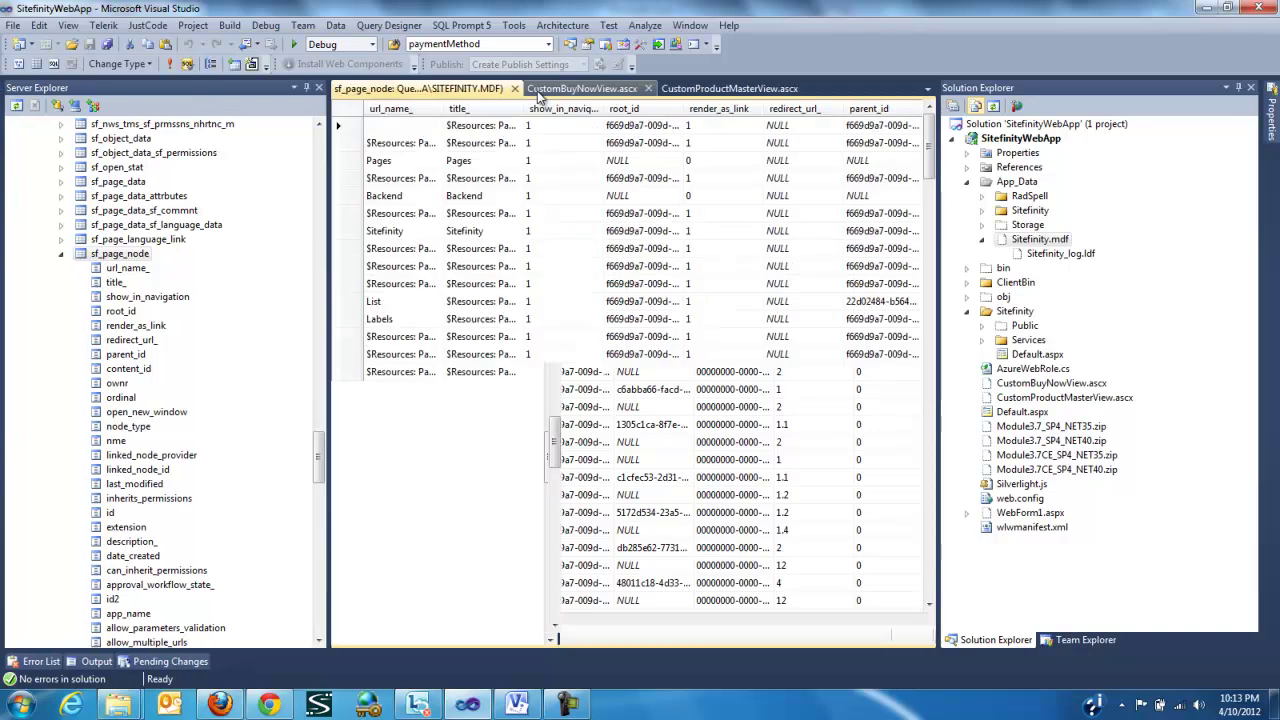
Examine the id column of the sf_page_node table, then return to the url_name_ and title_ columns.
left_click_drag(428, 627, 612, 628)
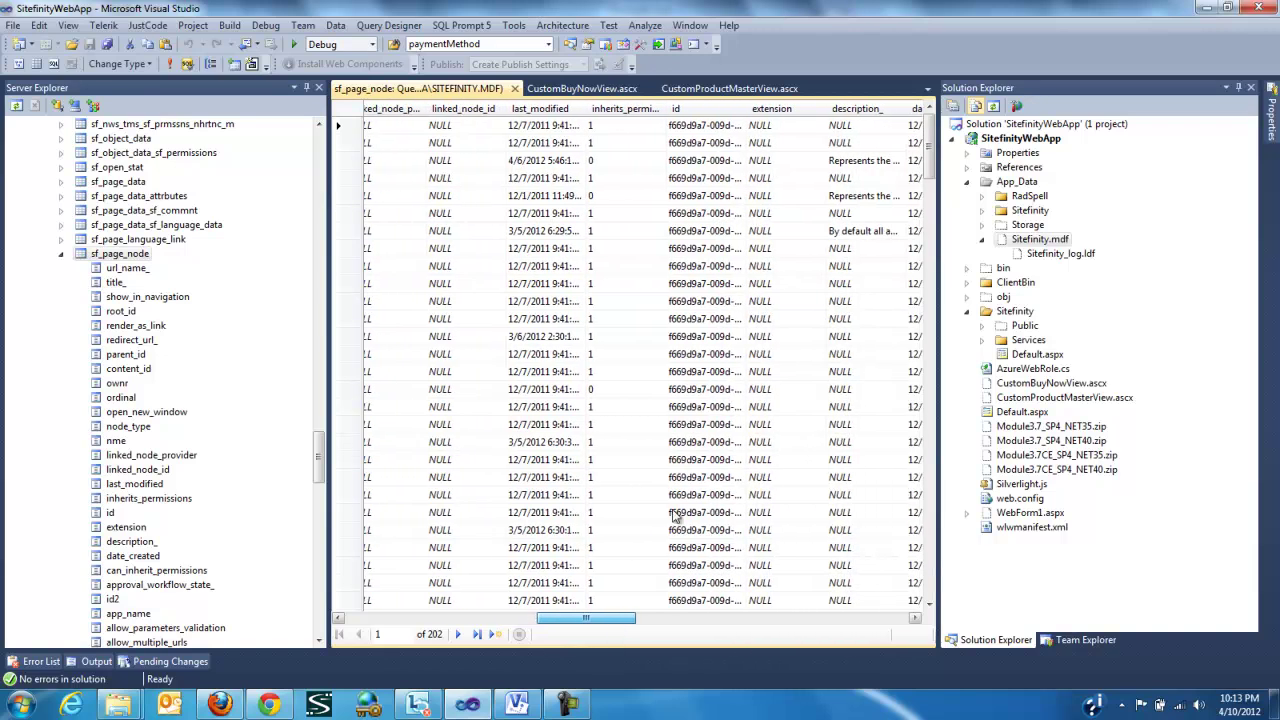
left_click_drag(676, 515, 680, 120)
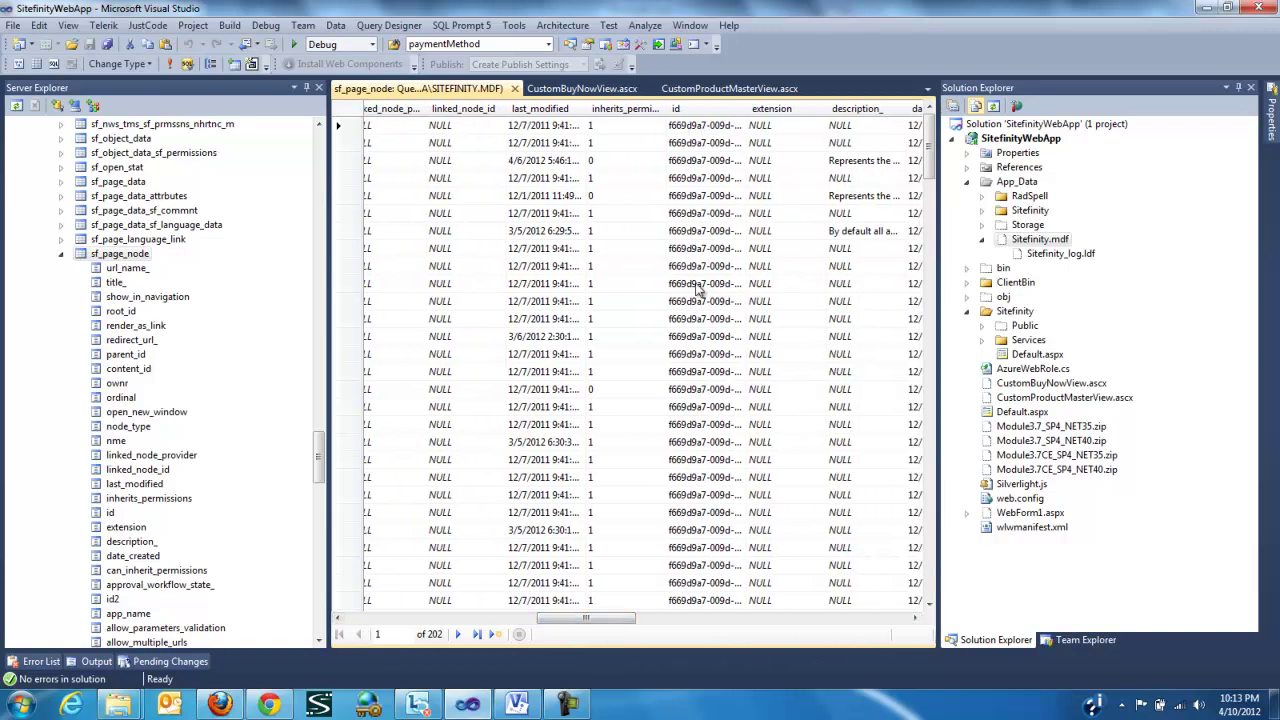
left_click_drag(585, 618, 343, 620)
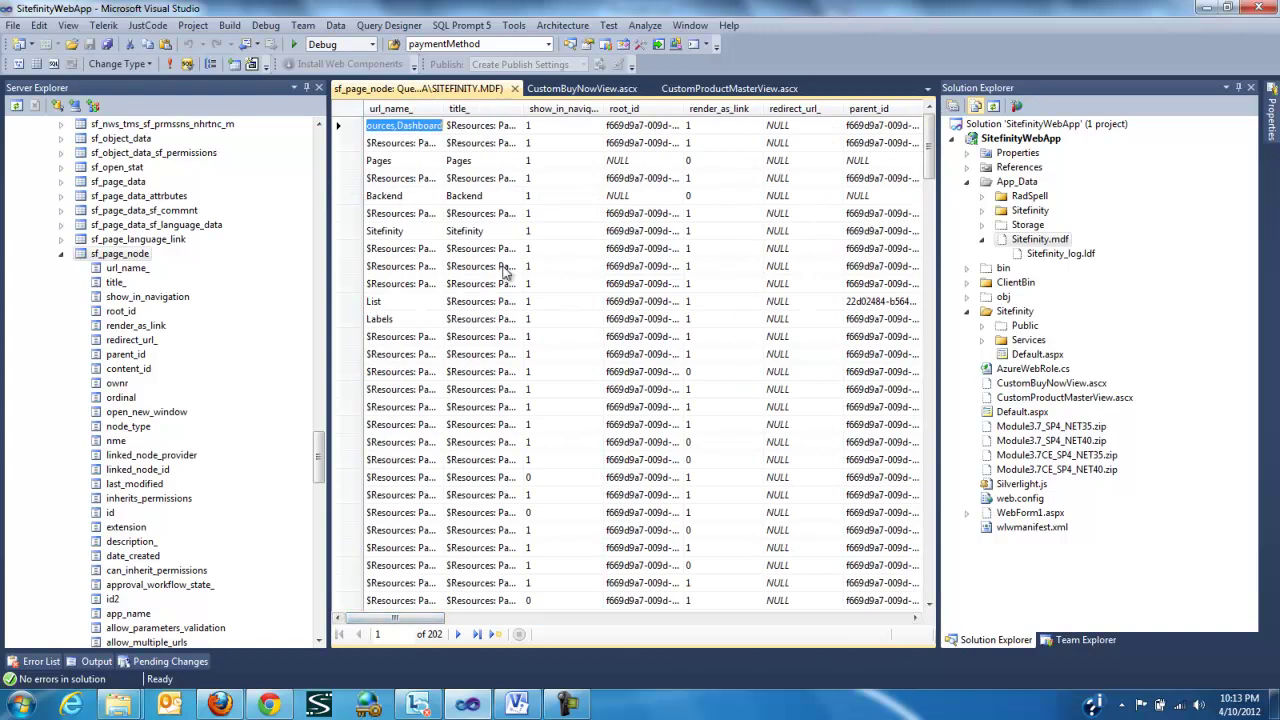
Find the checkout page's row in the sf_page_node table and select its id value.
left_click_drag(928, 148, 860, 551)
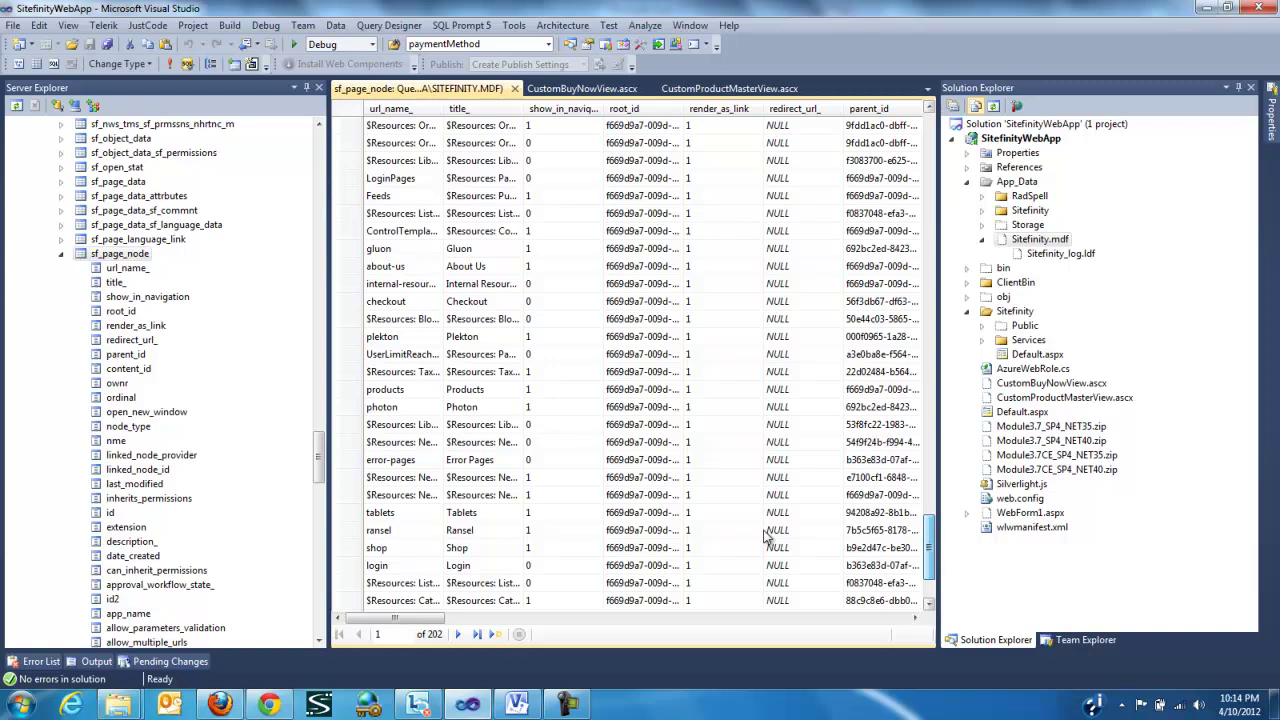
left_click(346, 302)
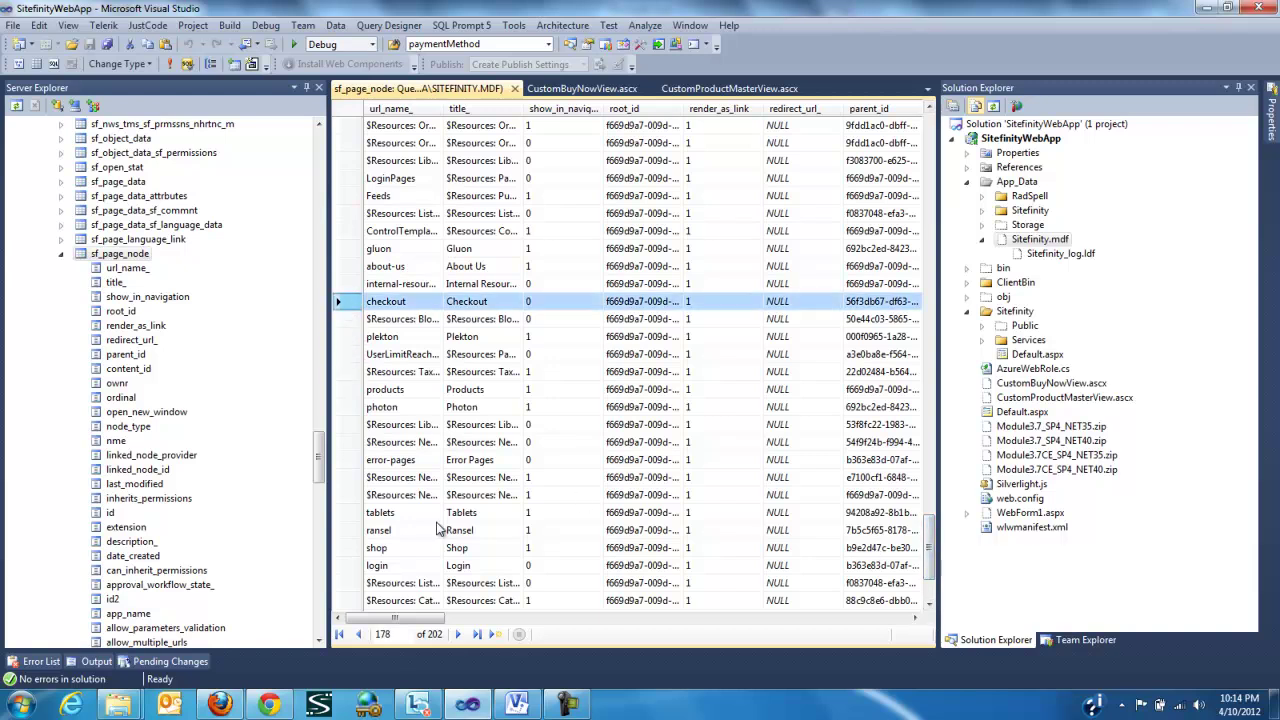
left_click_drag(420, 618, 599, 645)
left_click(755, 302)
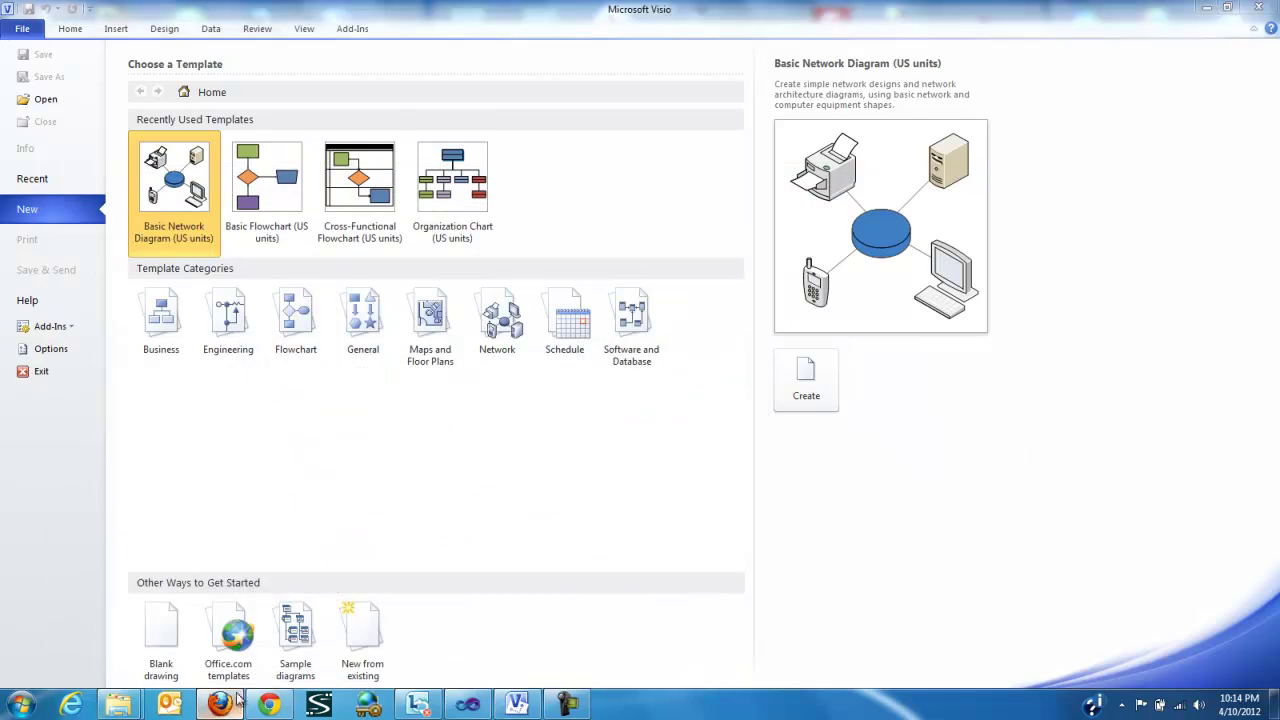
Switch to Firefox and replace the CheckoutPageId value in the BuyNowView line with c666abcb-2aa6-4815-9293-dbd1c85857b3.
left_click(220, 704)
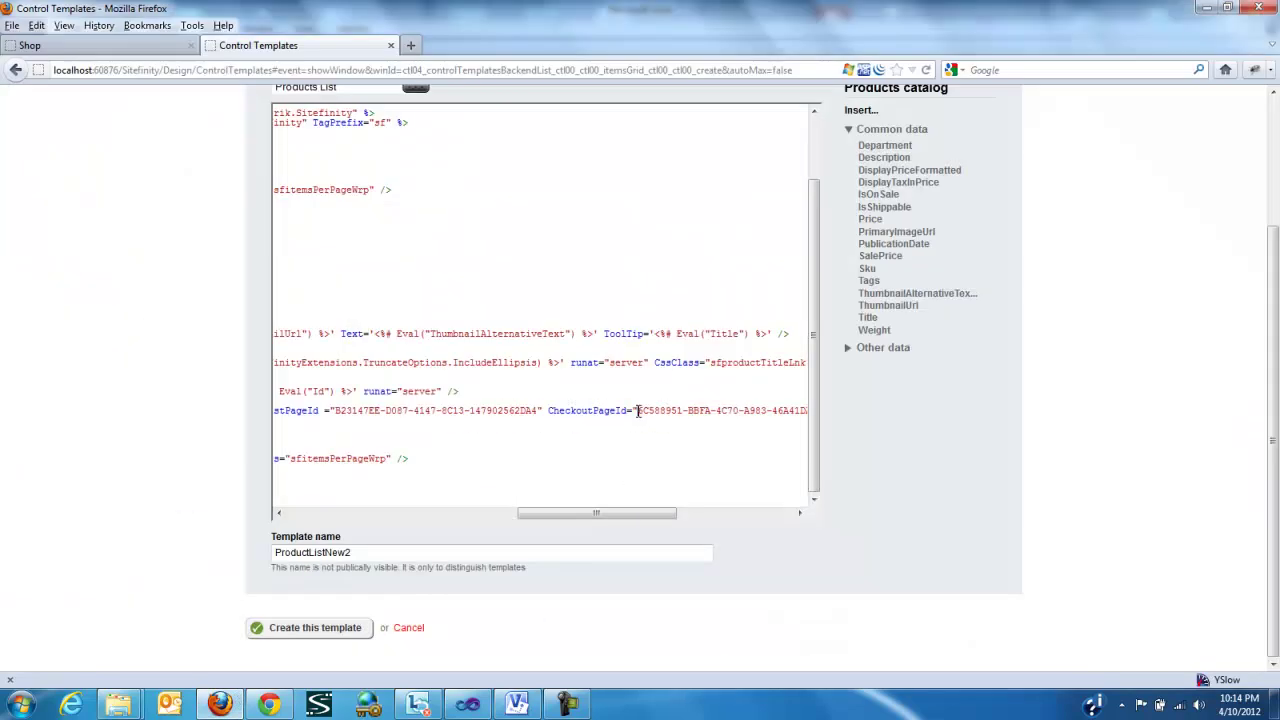
left_click_drag(600, 515, 696, 491)
left_click(706, 412, "shift")
type("c666abcb-2aa6-4815-9293-dbd1c85857b3")
left_click_drag(634, 515, 532, 432)
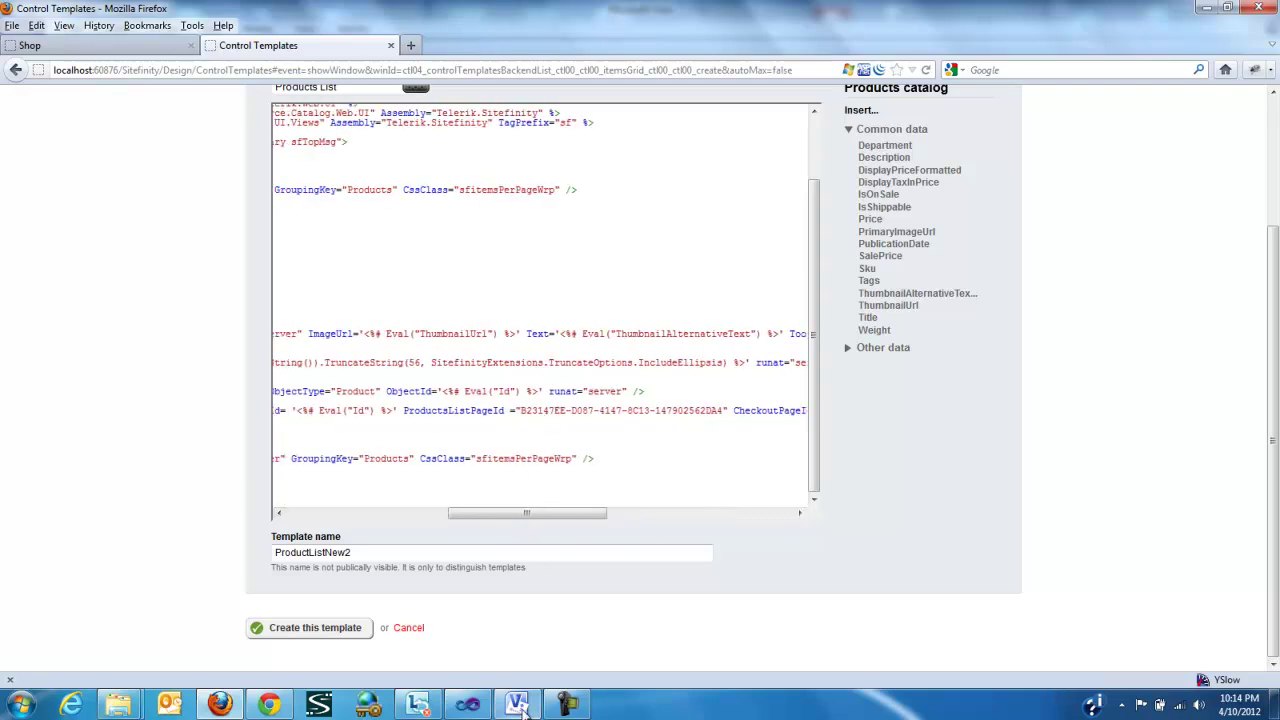
Switch to Visual Studio, find the shop page's row in the sf_page_node table and select its id value.
left_click(472, 708)
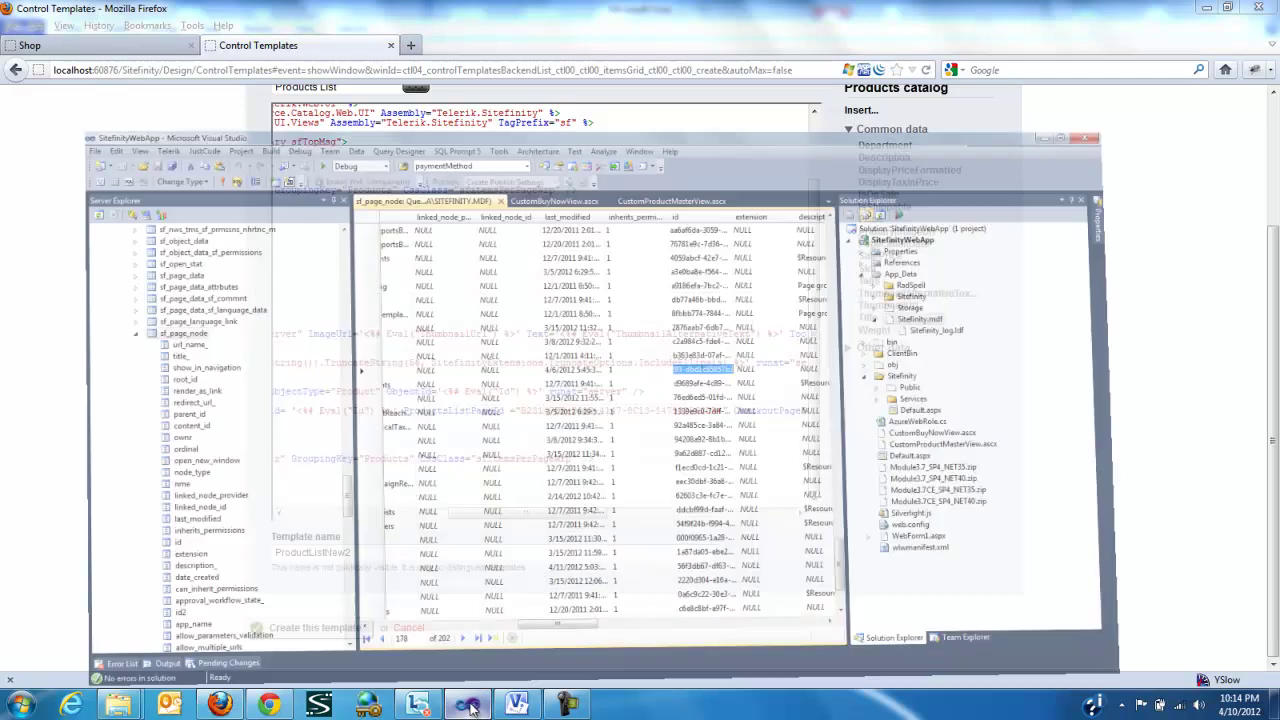
left_click_drag(535, 618, 345, 616)
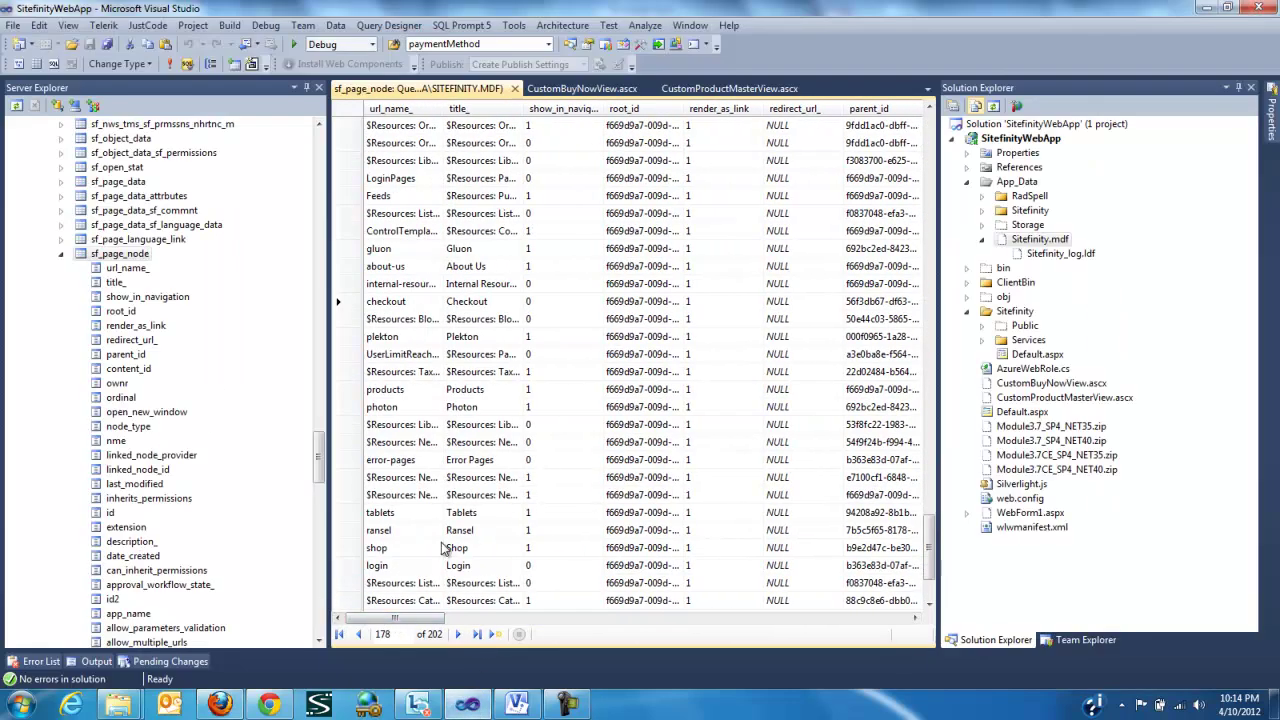
left_click(342, 550)
left_click_drag(395, 618, 603, 636)
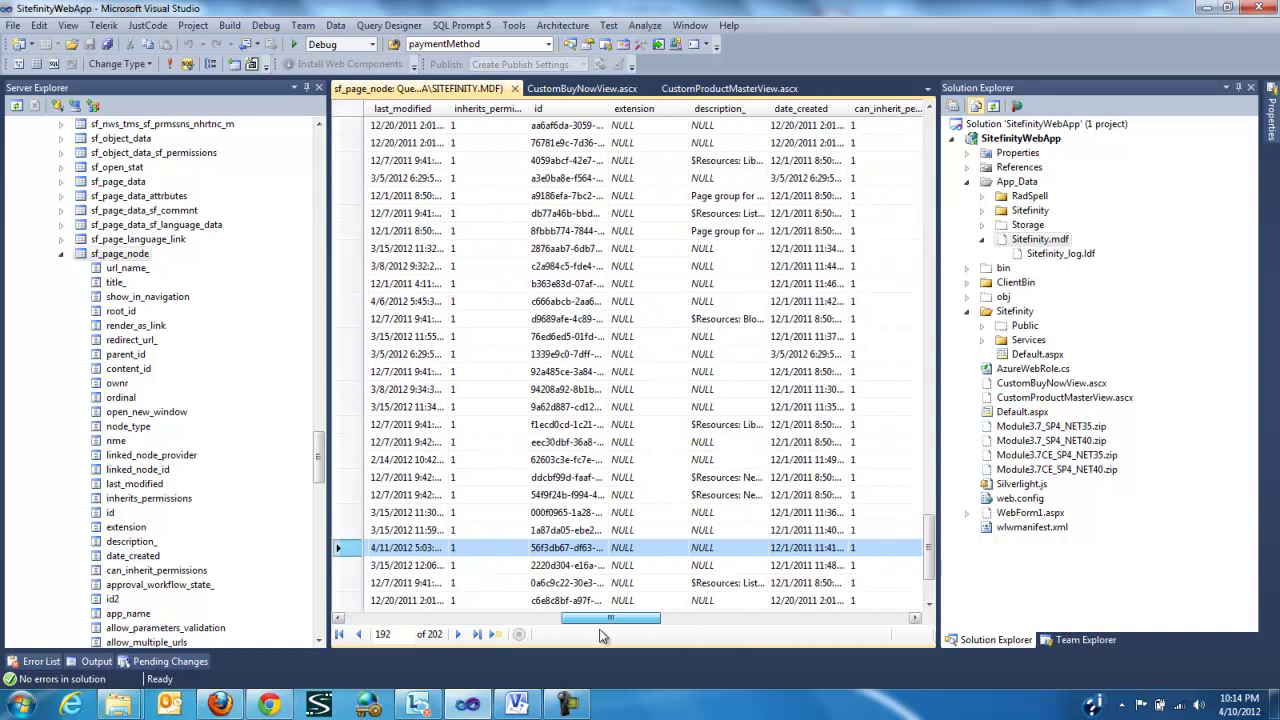
left_click(555, 548)
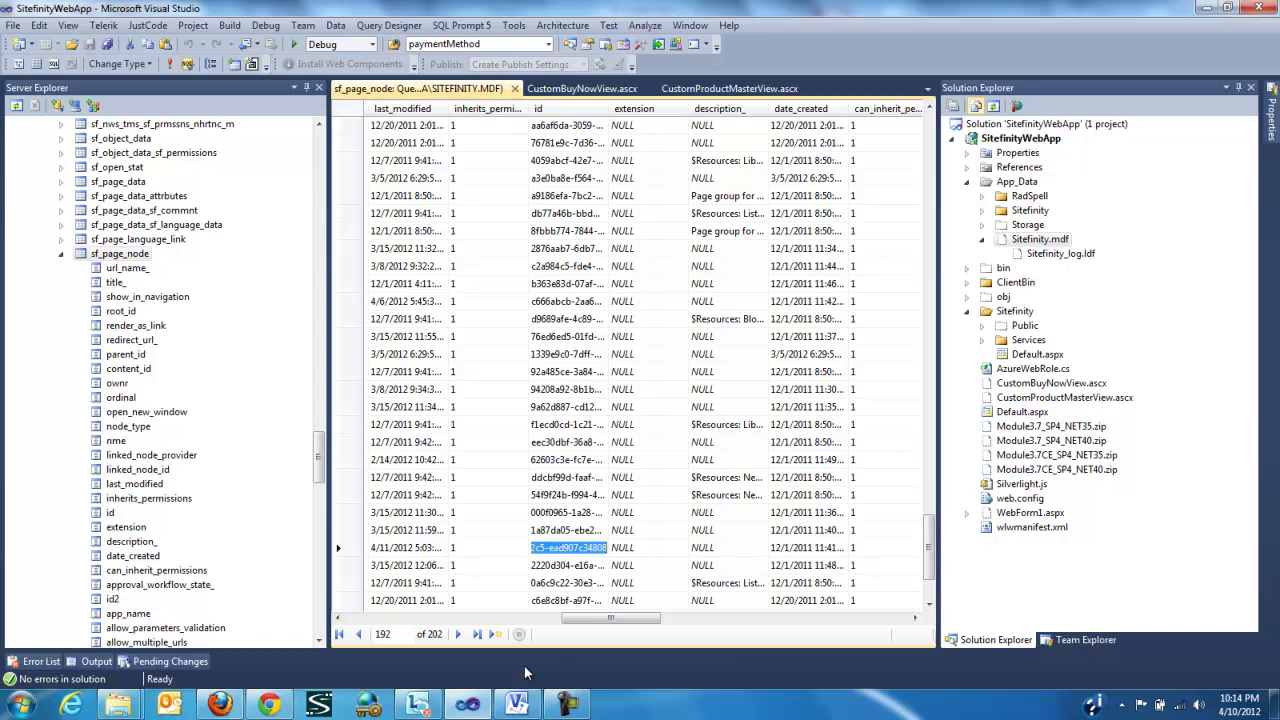
Back in Firefox, set the template's ProductsListPageId to 56f3db67-df63-40de-92c5-ead907c34808 and create the template.
left_click(236, 706)
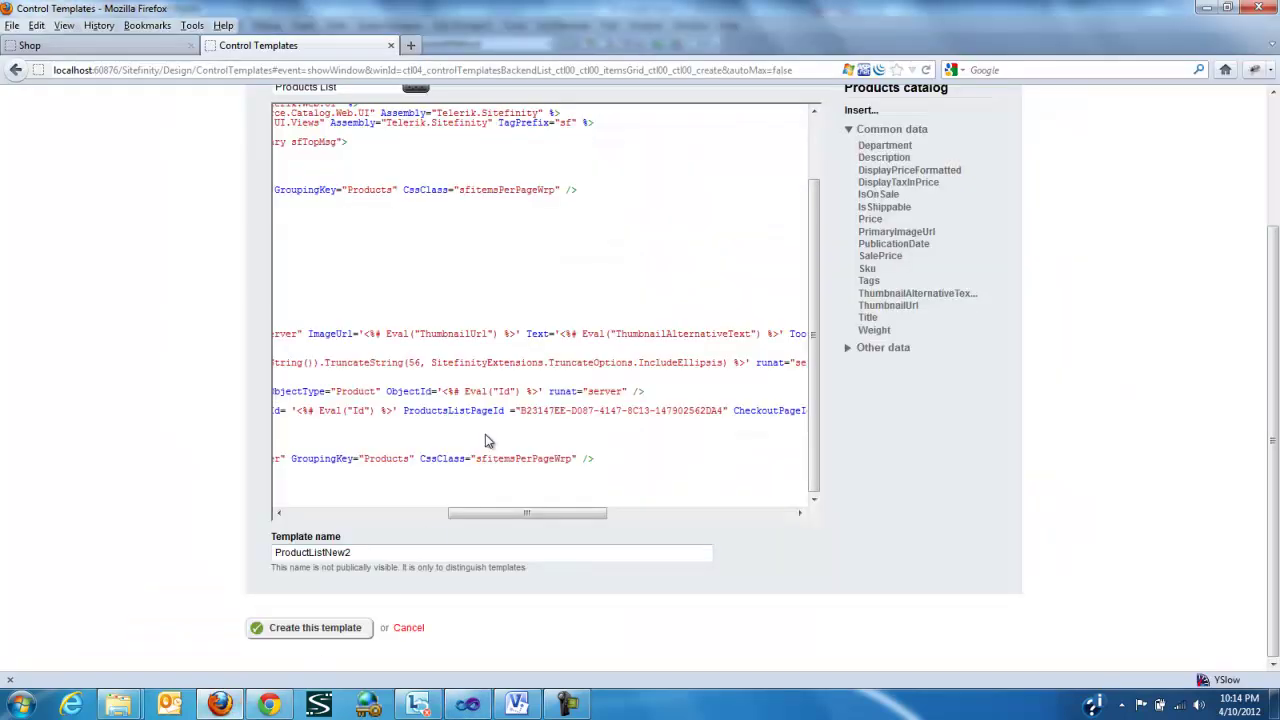
left_click_drag(540, 507, 568, 513)
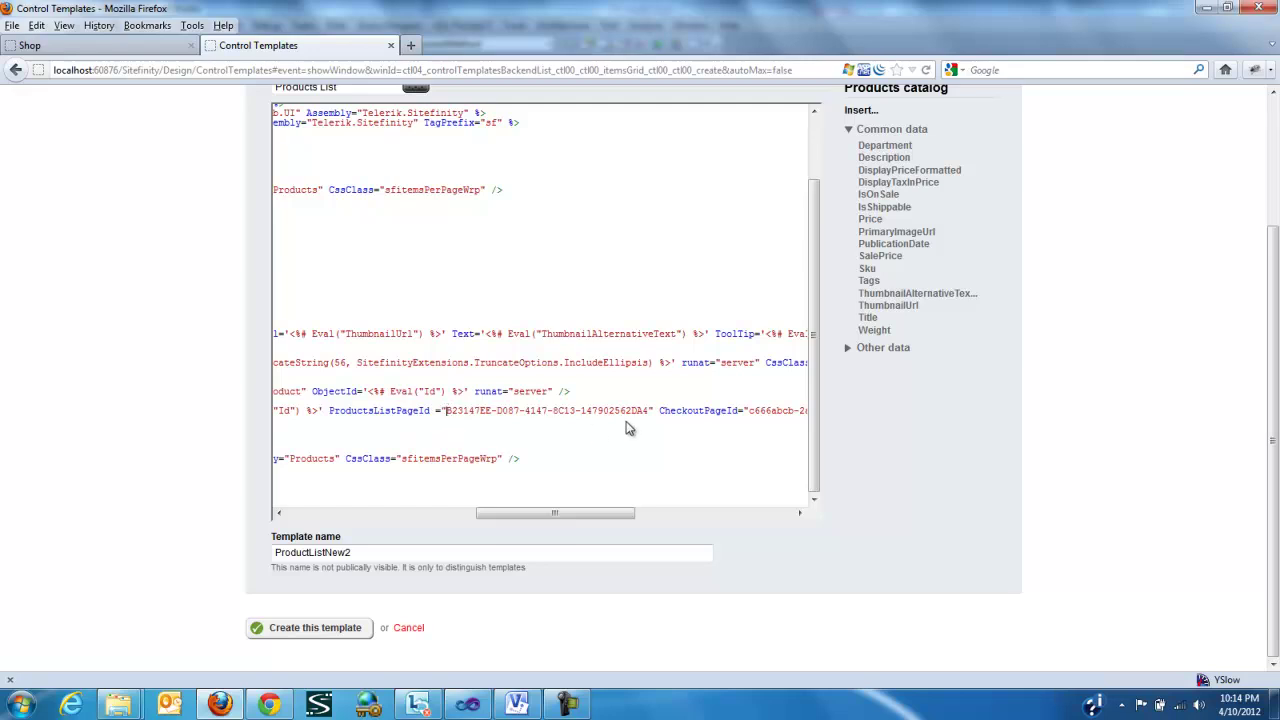
left_click(650, 410, "shift")
type("56f3db67-df63-40de-92c5-ead907c34808")
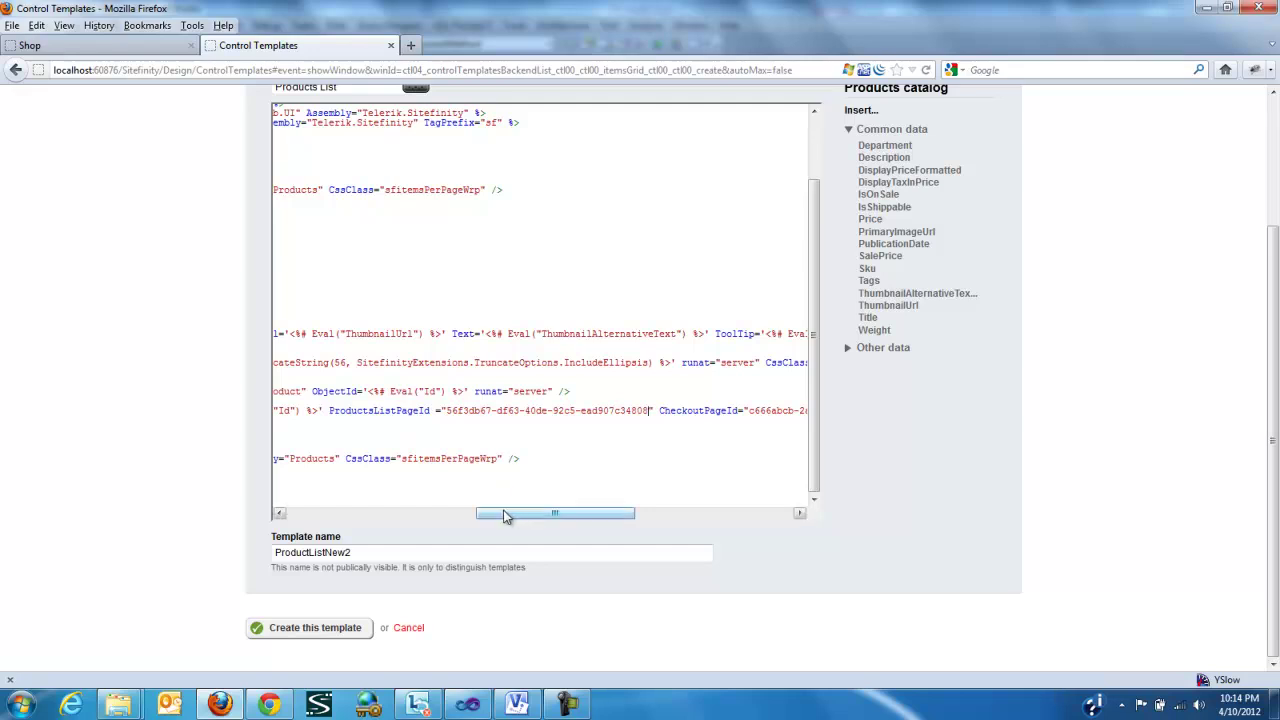
scroll(185, 288, "up", 3)
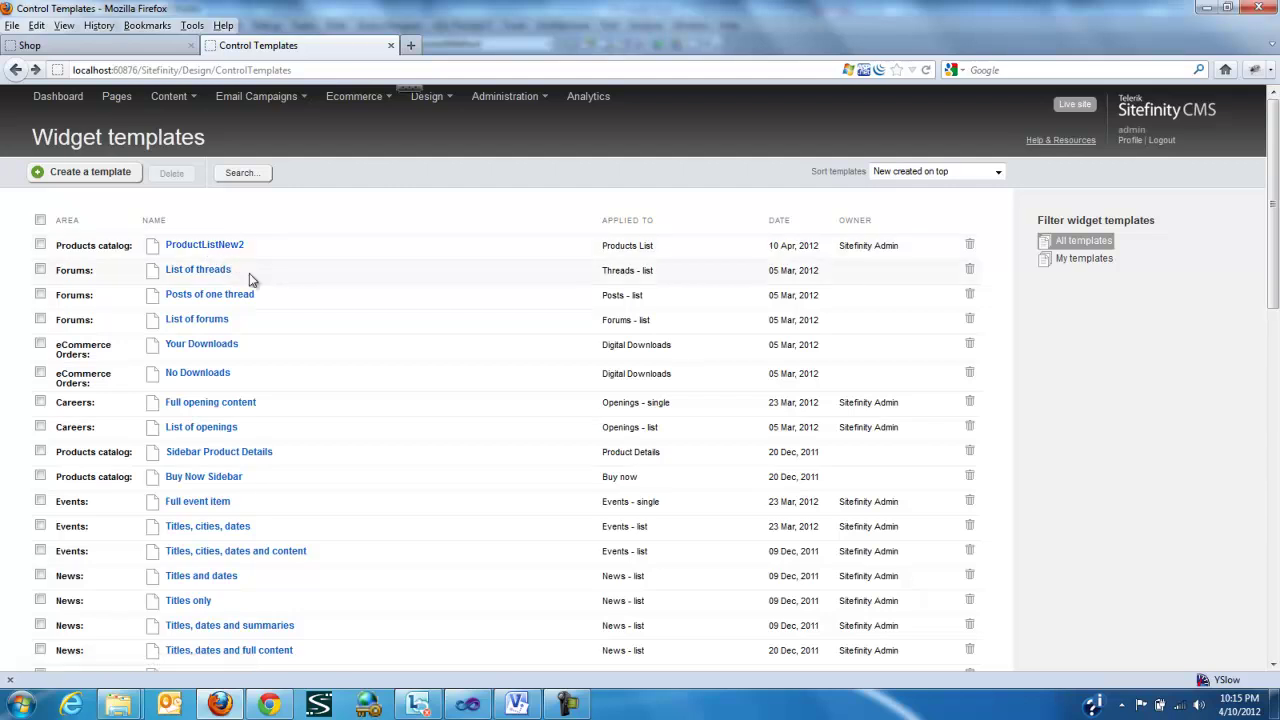
Open the Shop page under Online Shop for editing and view its live version while the editor loads.
left_click(117, 97)
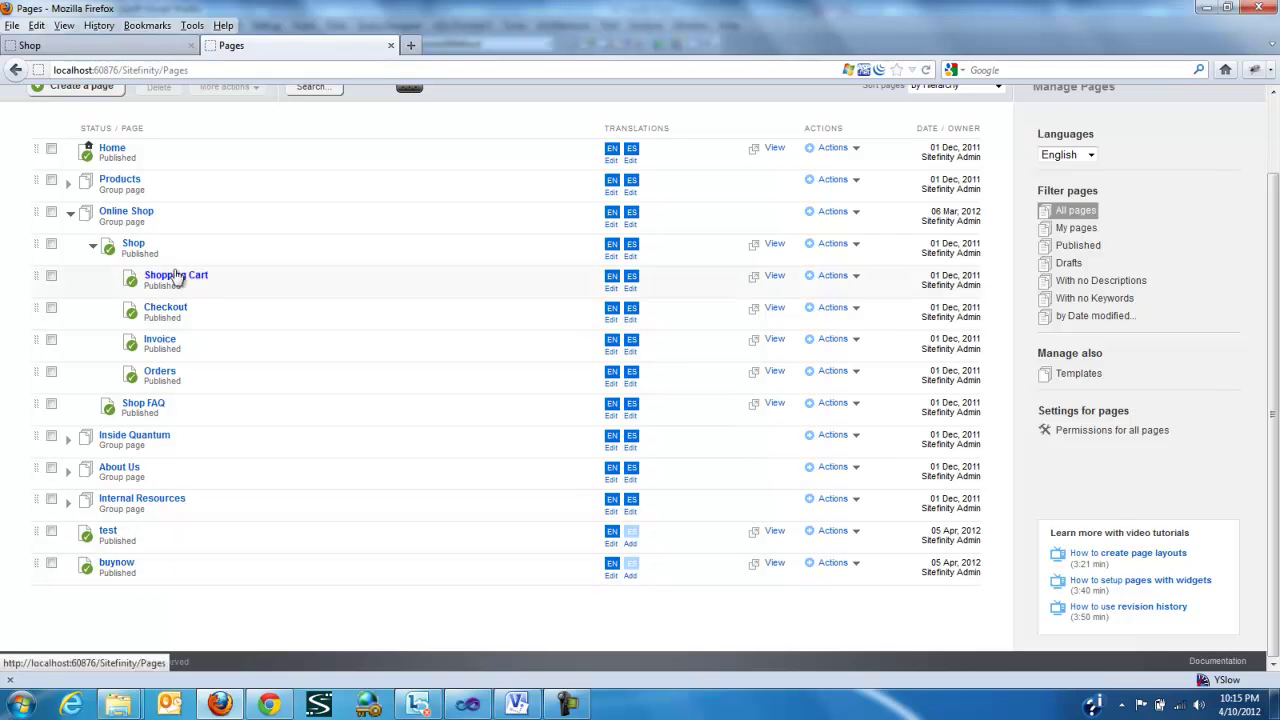
left_click(136, 248)
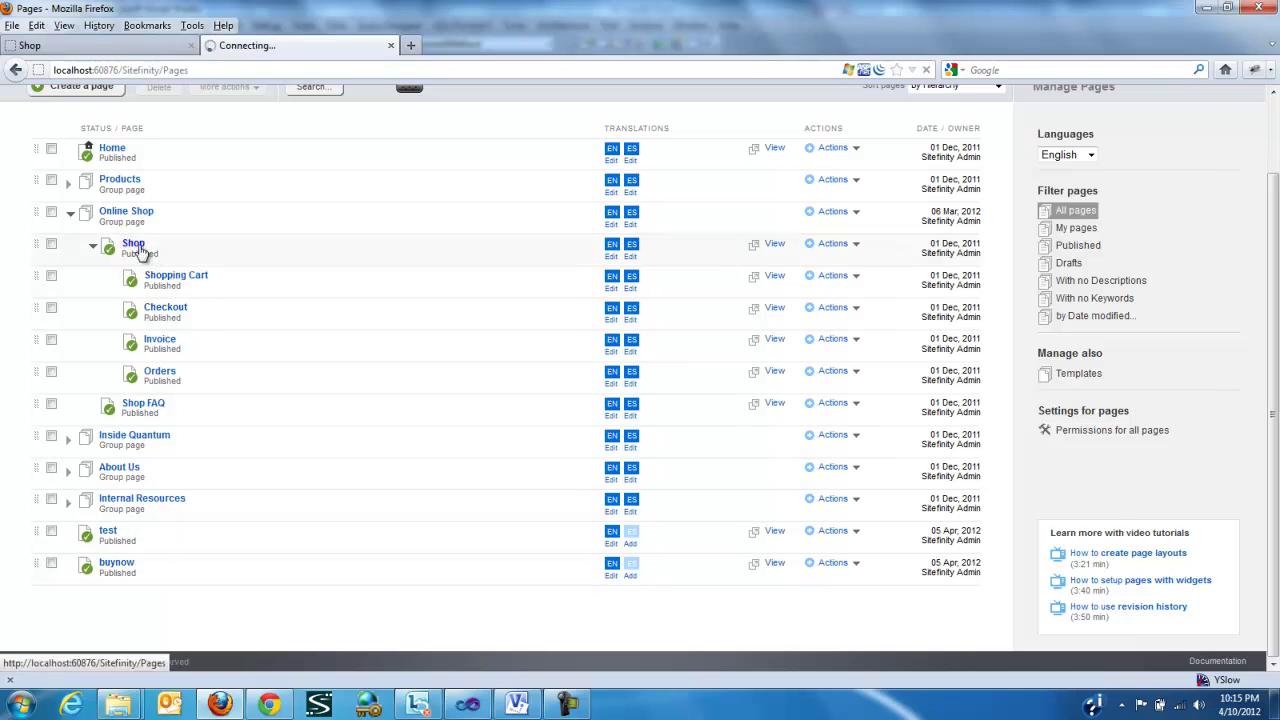
left_click(107, 50)
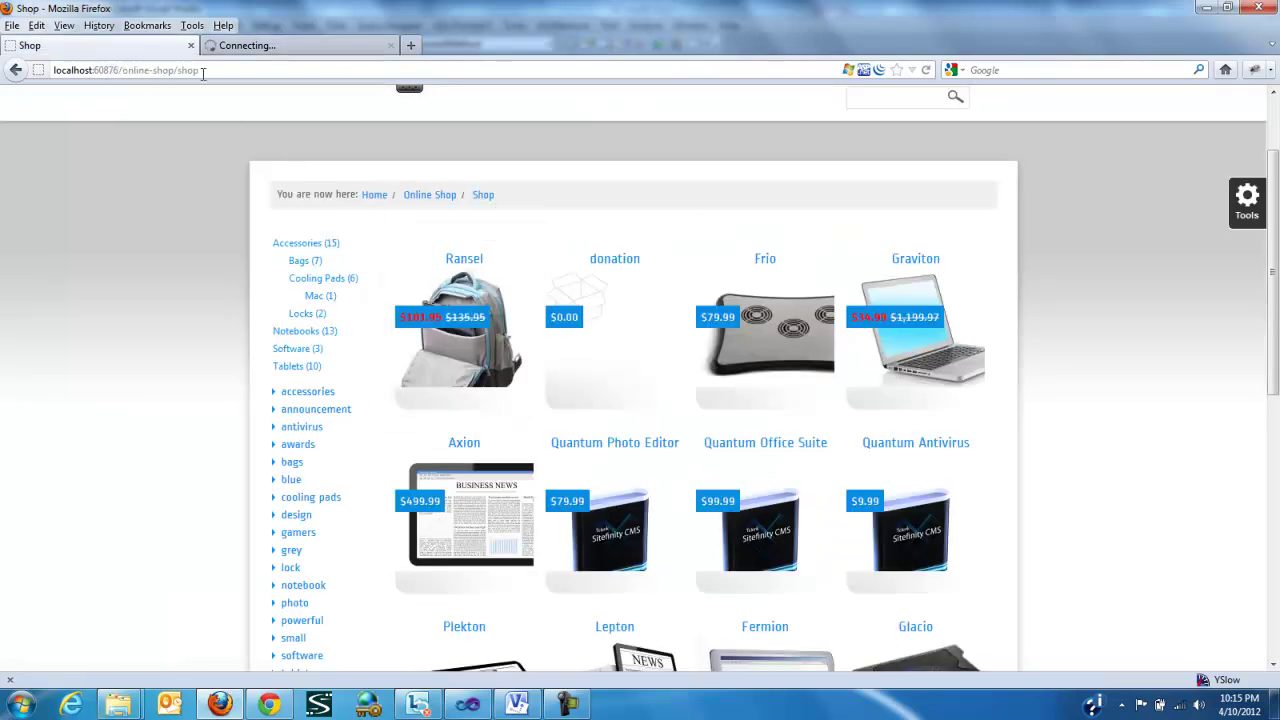
scroll(430, 286, "up", 2)
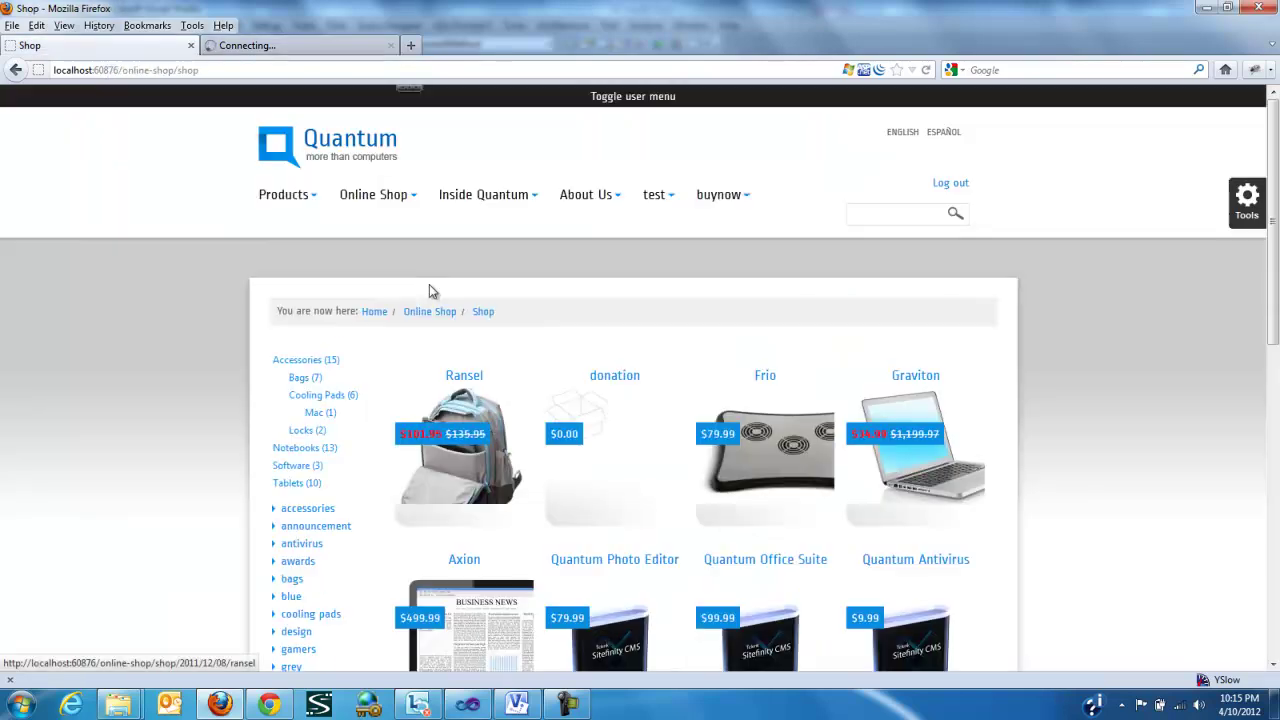
left_click(257, 45)
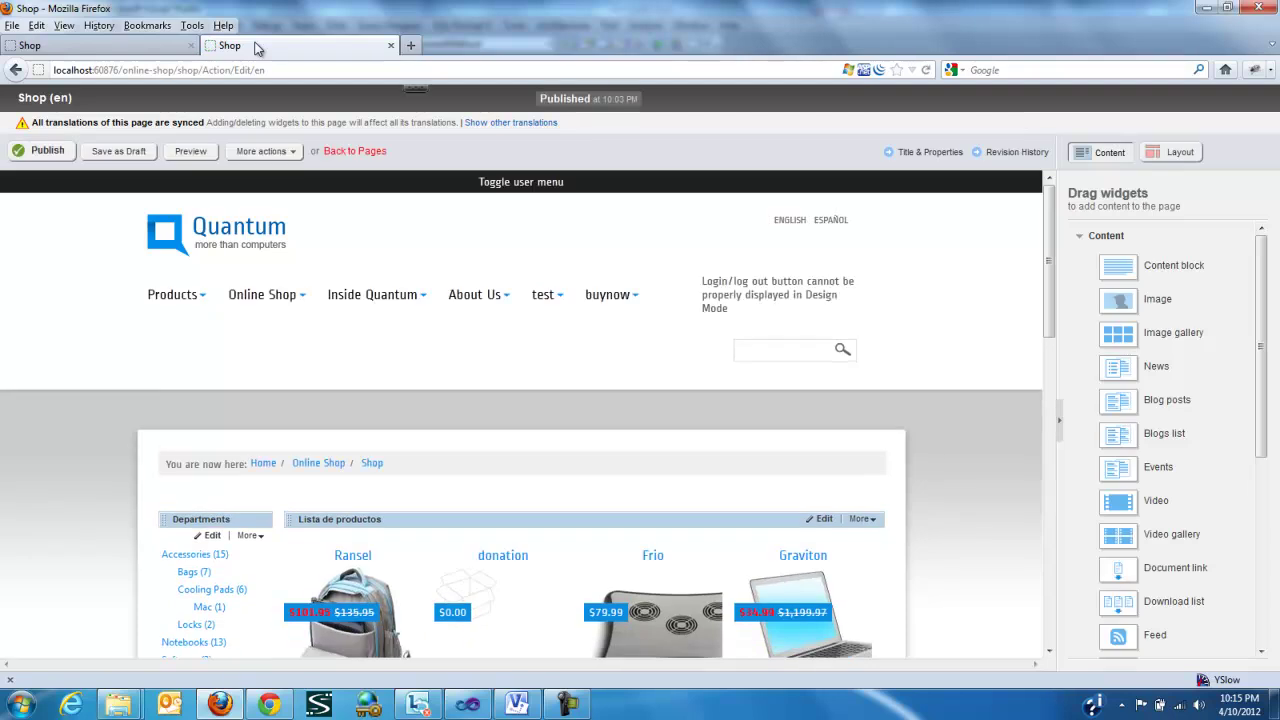
Set the list template of the Shop page's product list widget to ProductListNew2 and save the widget.
scroll(540, 370, "down", 3)
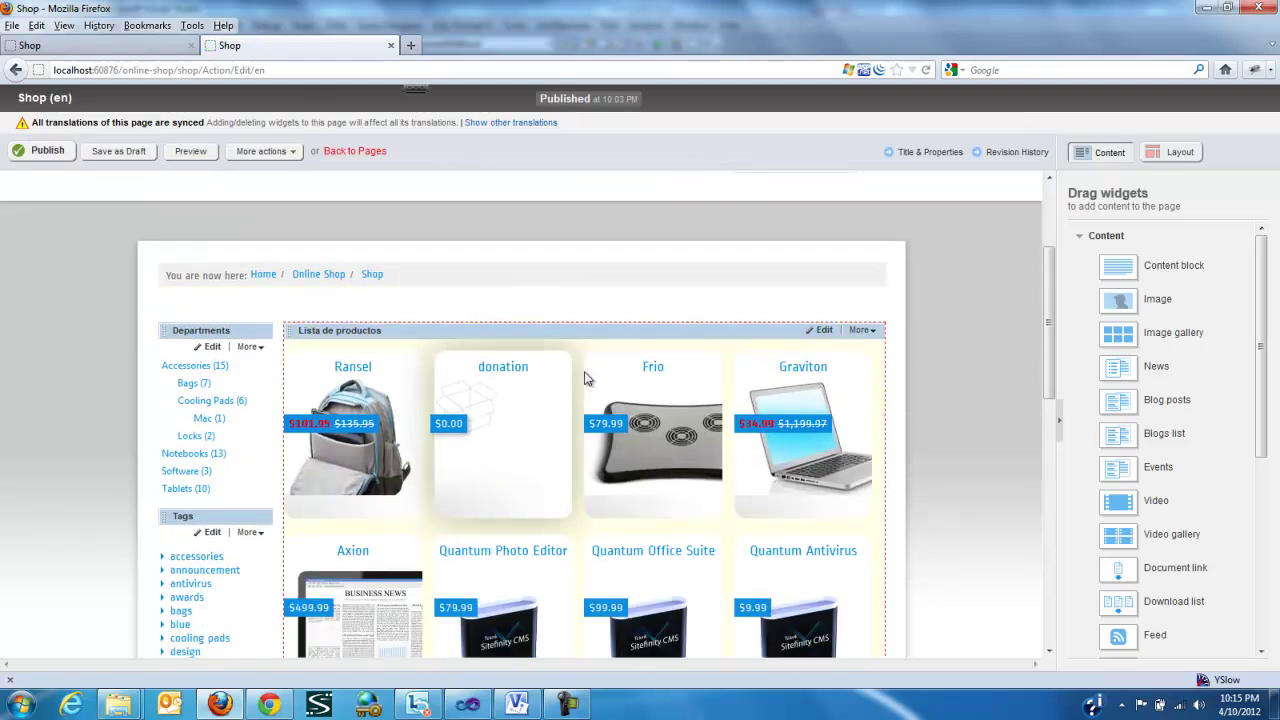
left_click(821, 329)
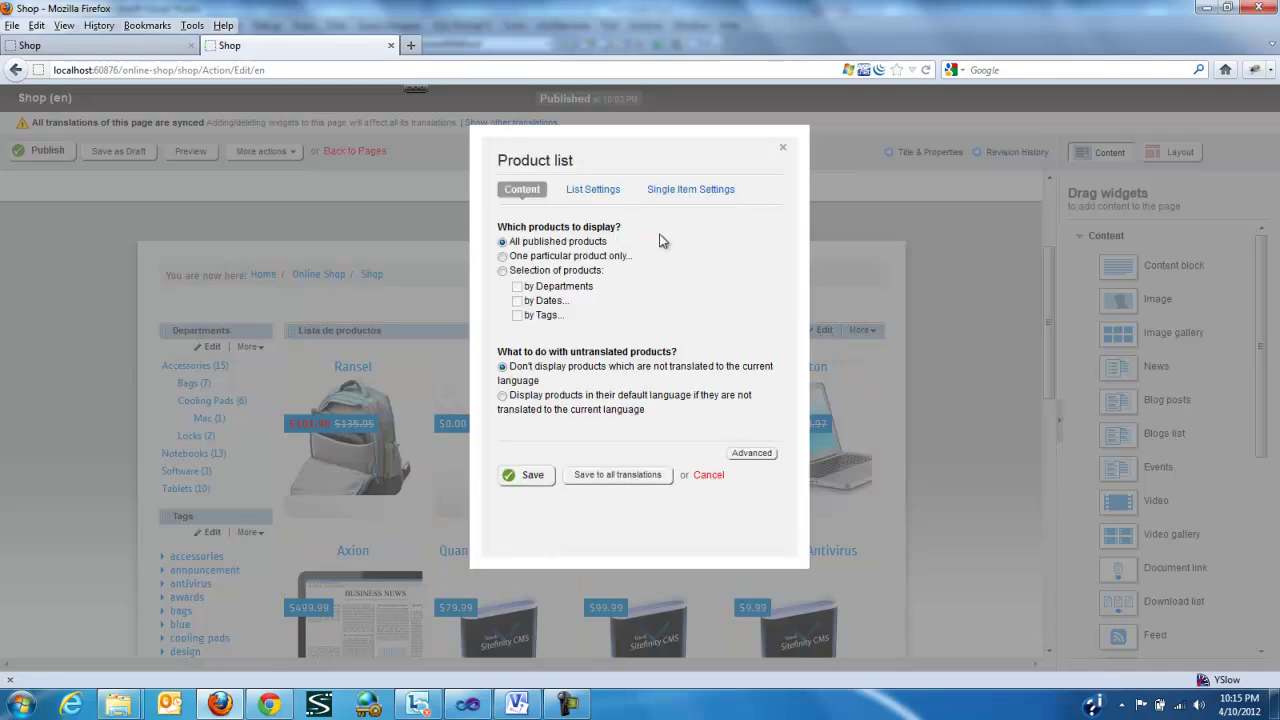
left_click(600, 192)
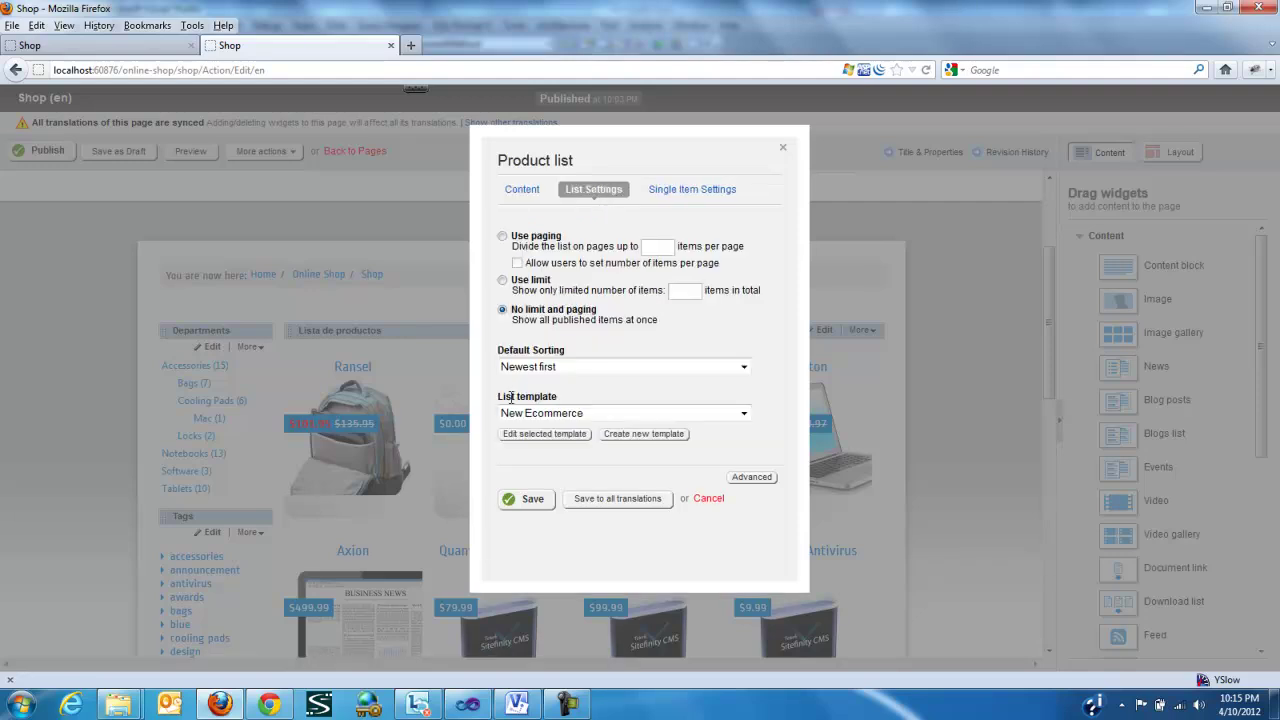
left_click(570, 413)
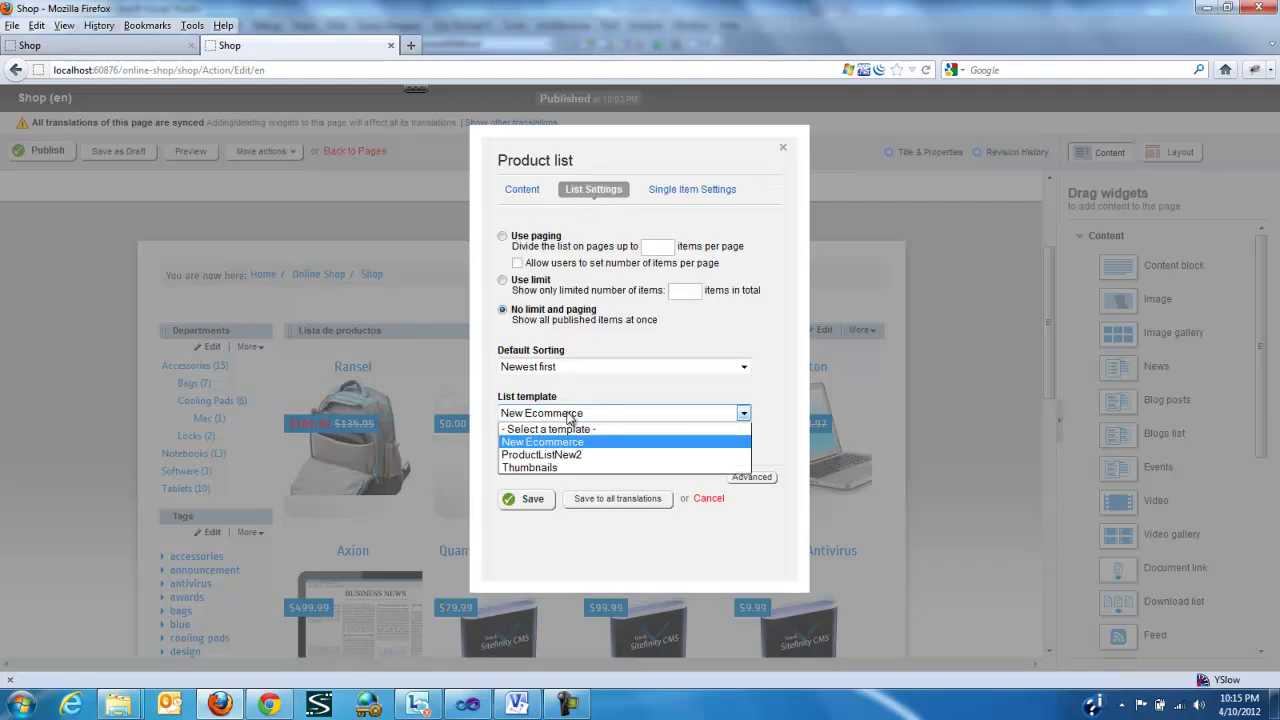
left_click(574, 456)
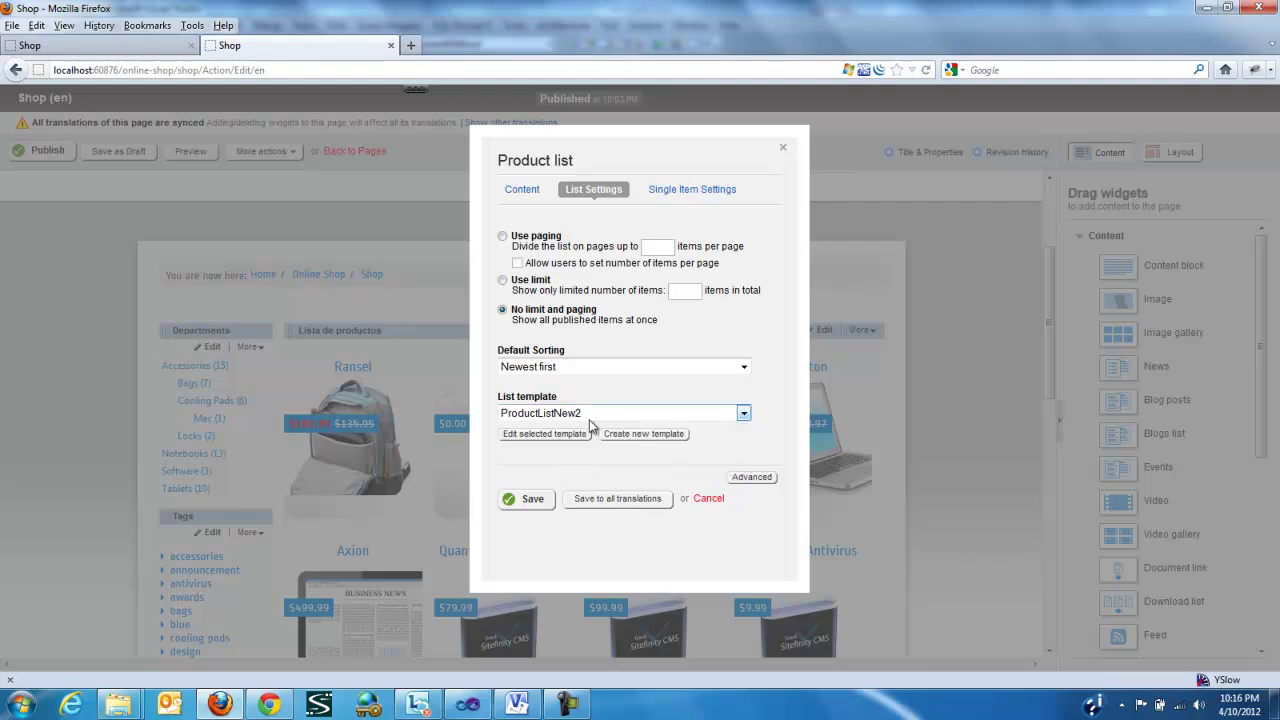
left_click(529, 506)
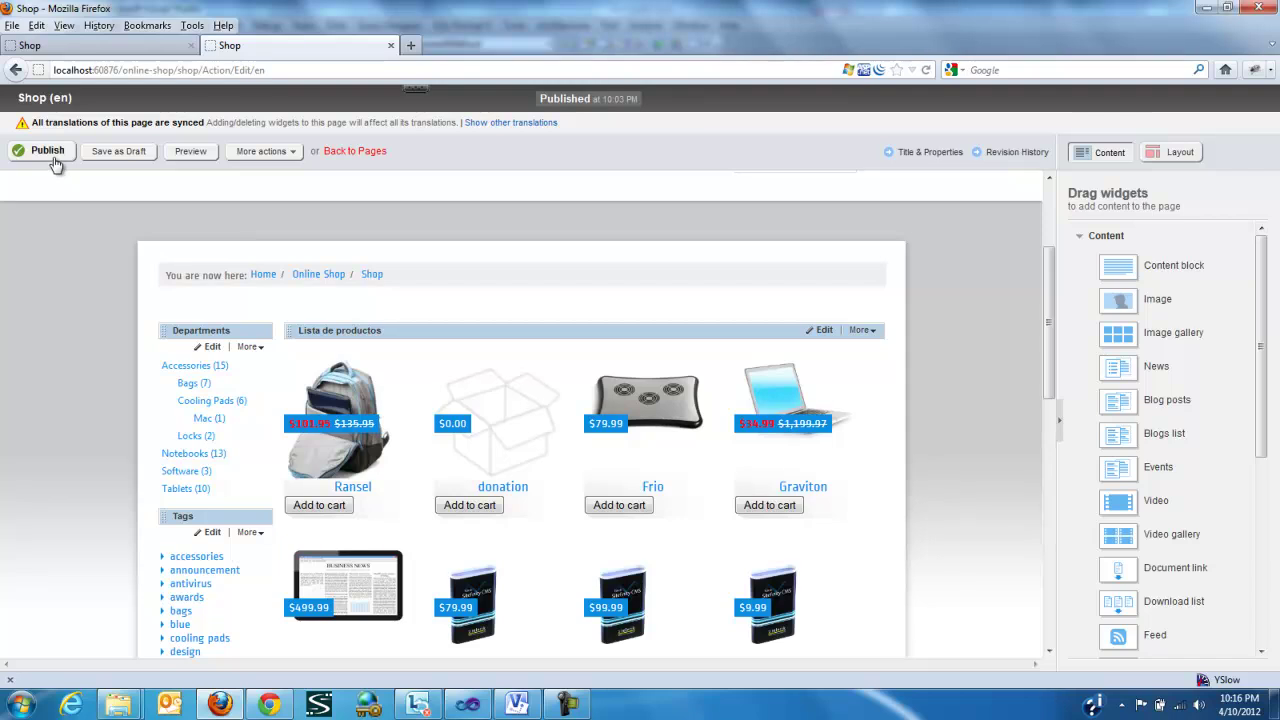
Publish the Shop page, reload its live version and look through the product list.
left_click(50, 155)
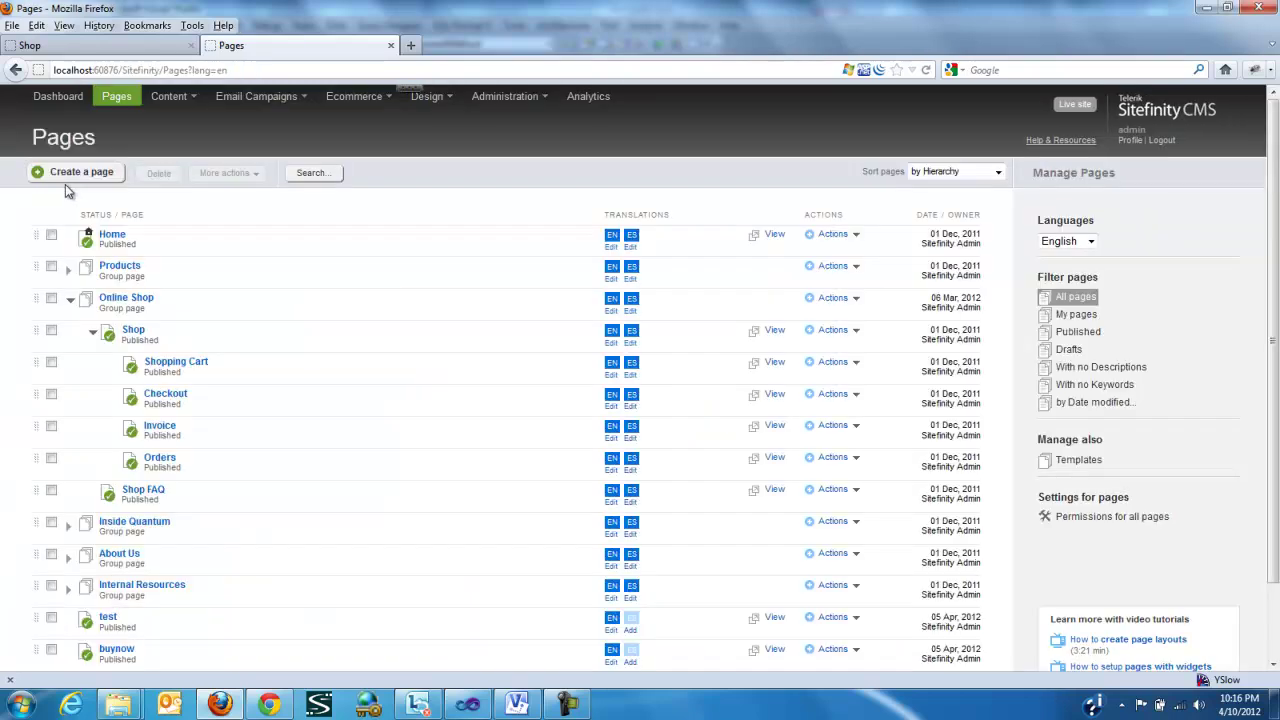
left_click(130, 47)
left_click(228, 68)
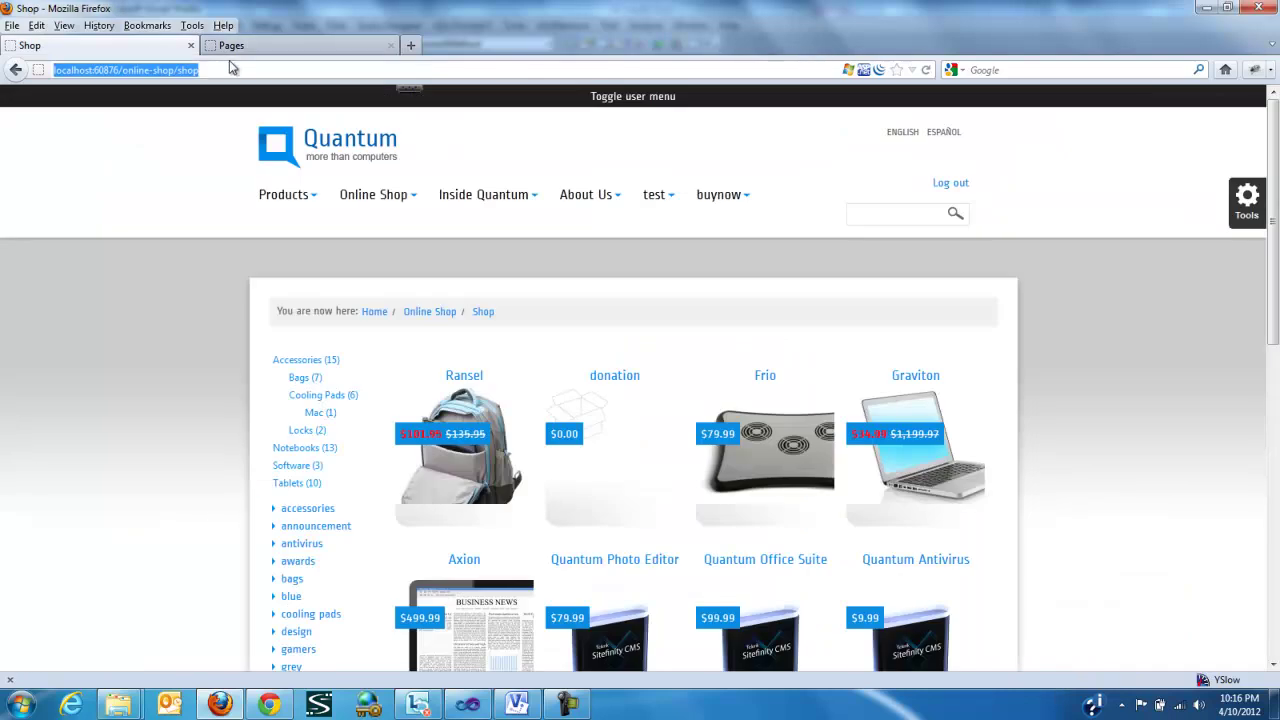
key("Return")
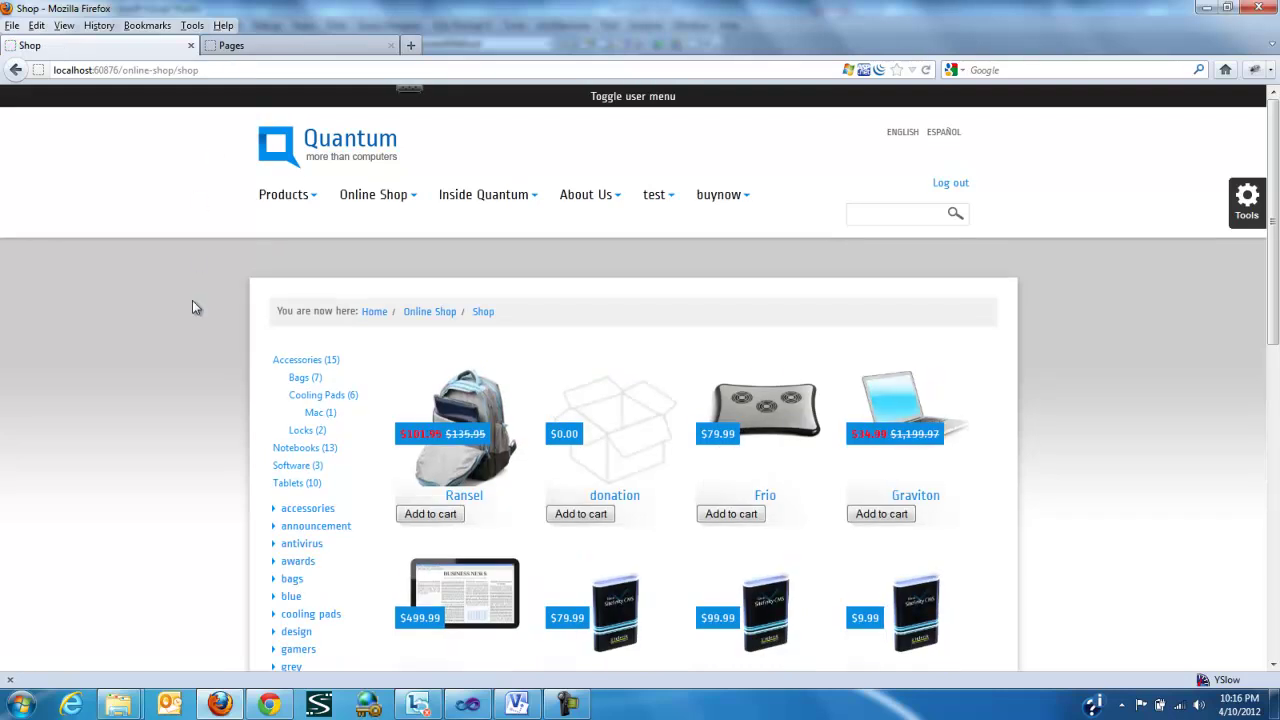
scroll(190, 304, "down", 6)
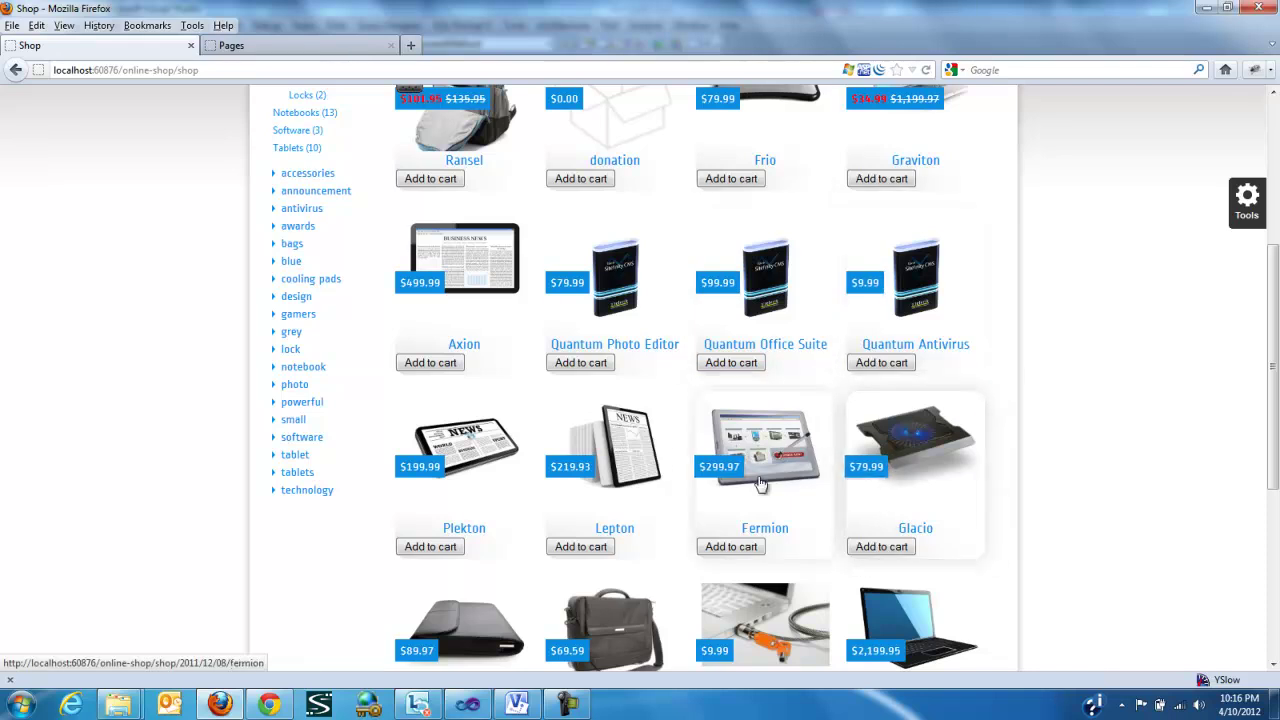
scroll(614, 500, "up", 5)
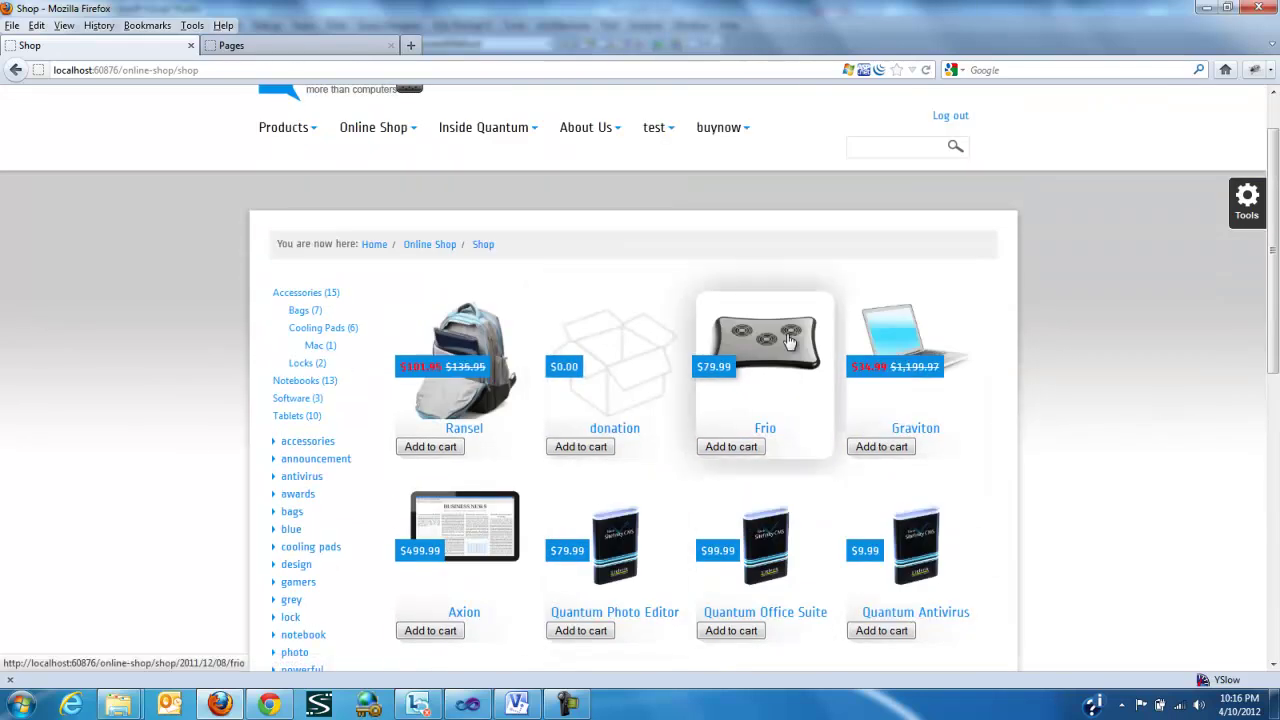
Add the Frio product to the cart from the list and view the cart contents in the checkout page's user menu.
left_click(743, 450)
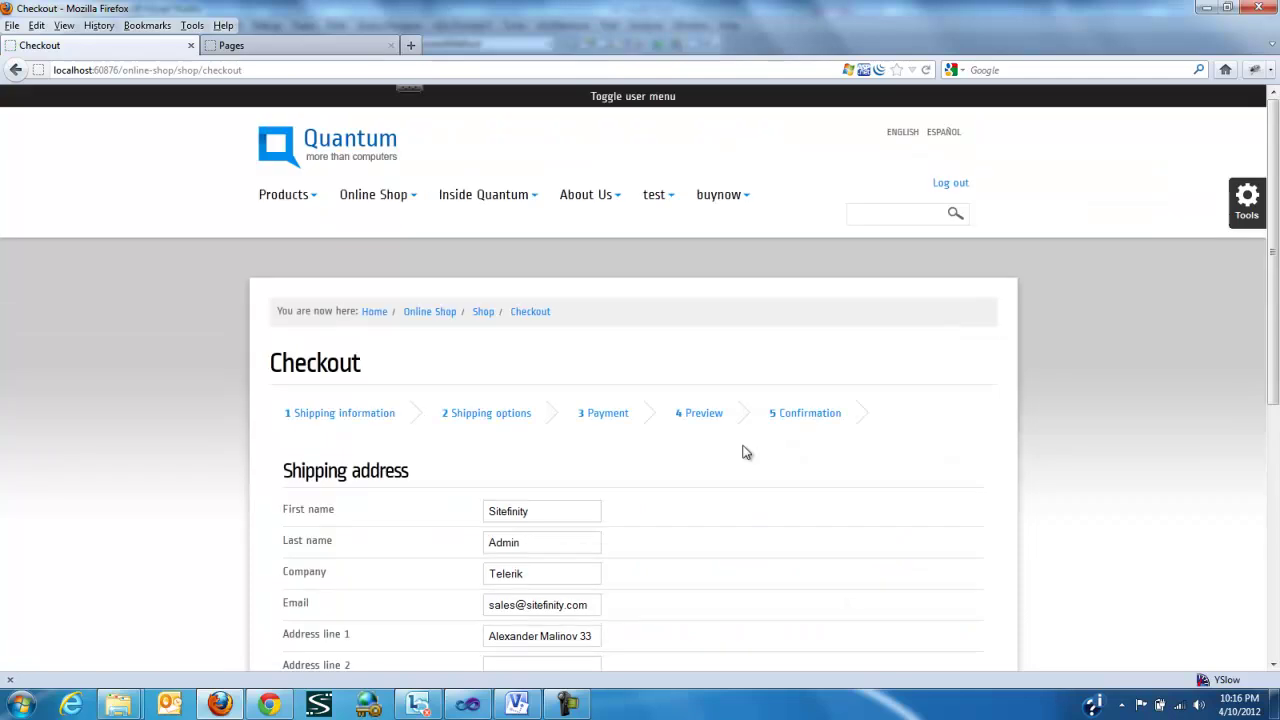
scroll(587, 465, "down", 5)
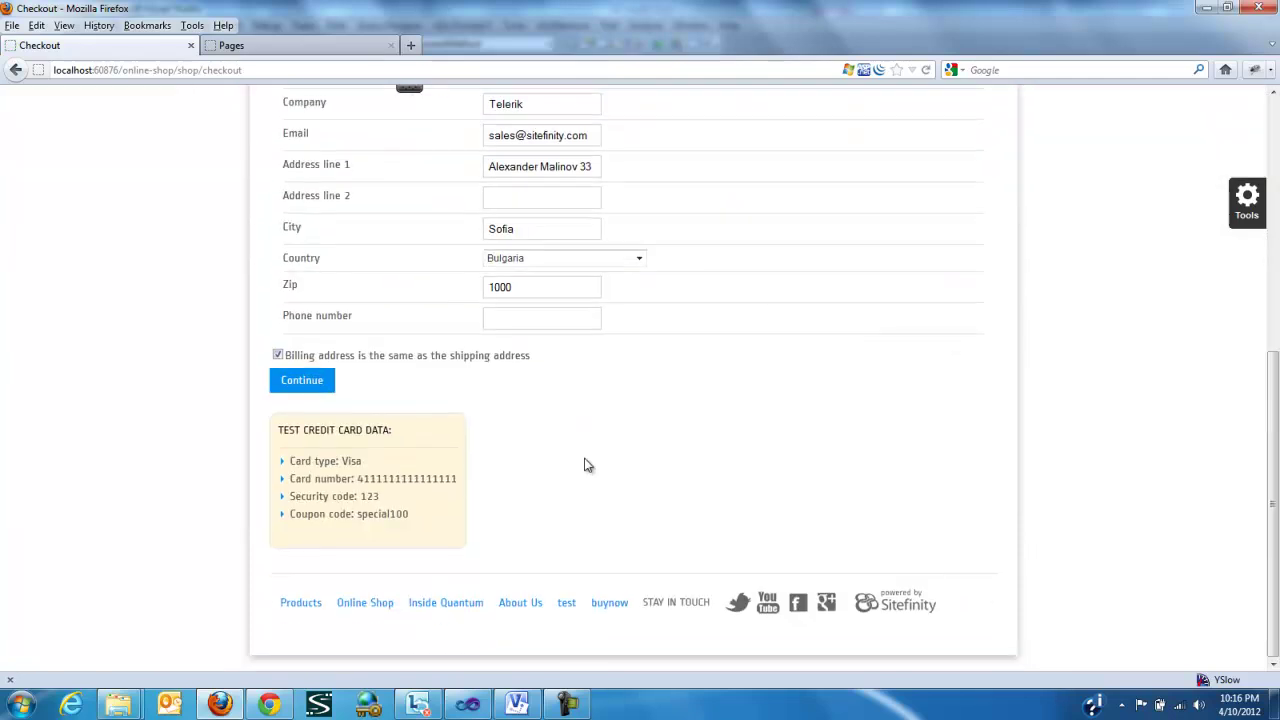
scroll(586, 463, "up", 5)
left_click(640, 104)
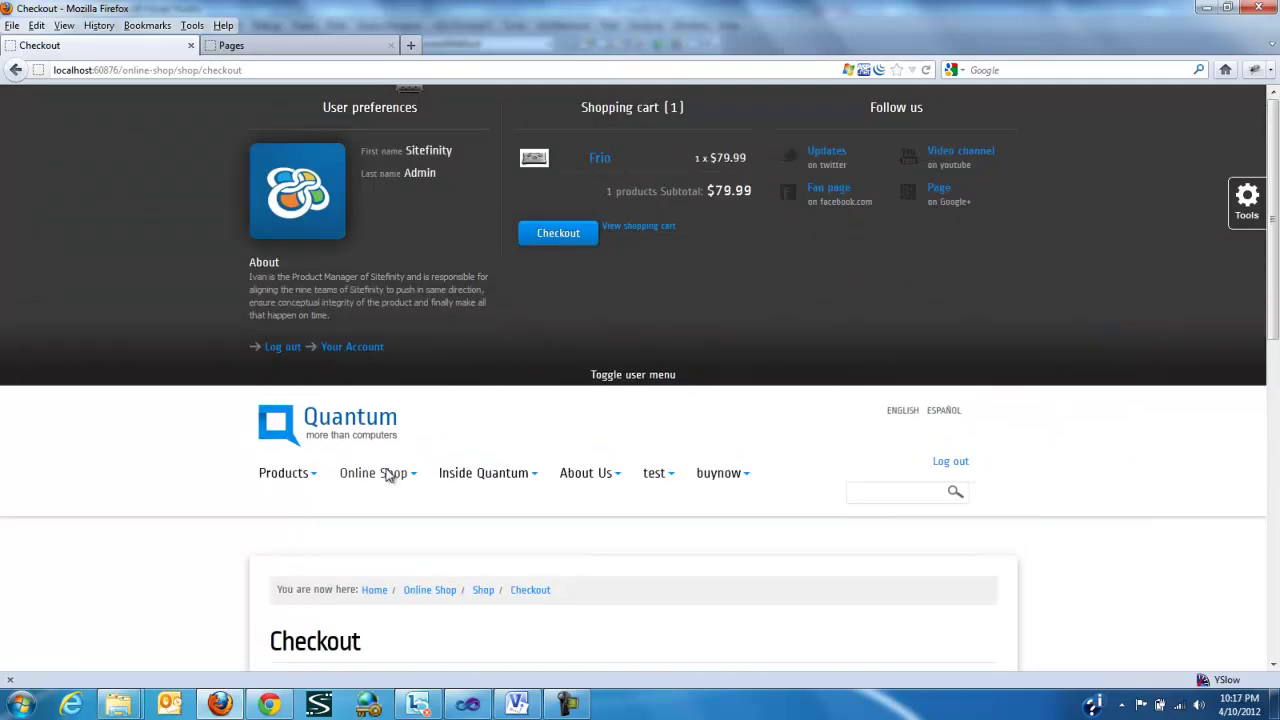
Return to the Shop page and choose to add the Ransel backpack to the cart from the product list.
mouse_move(389, 471)
left_click(374, 519)
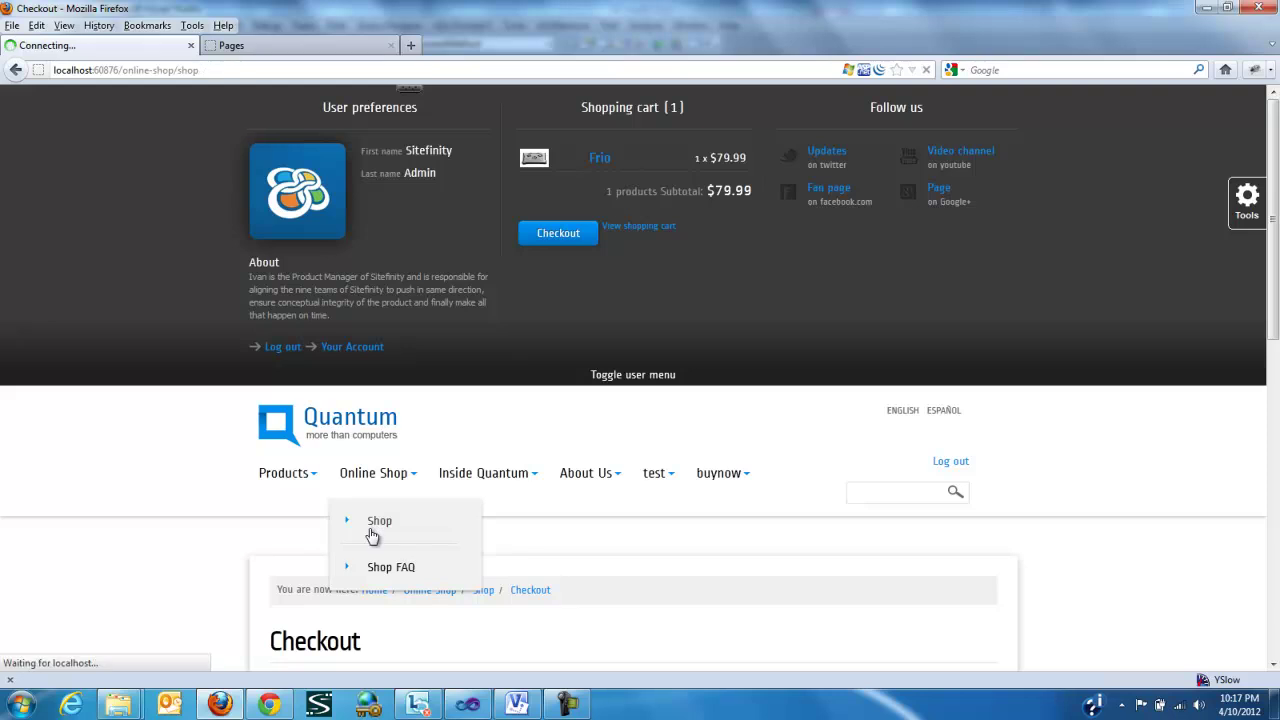
scroll(369, 528, "down", 5)
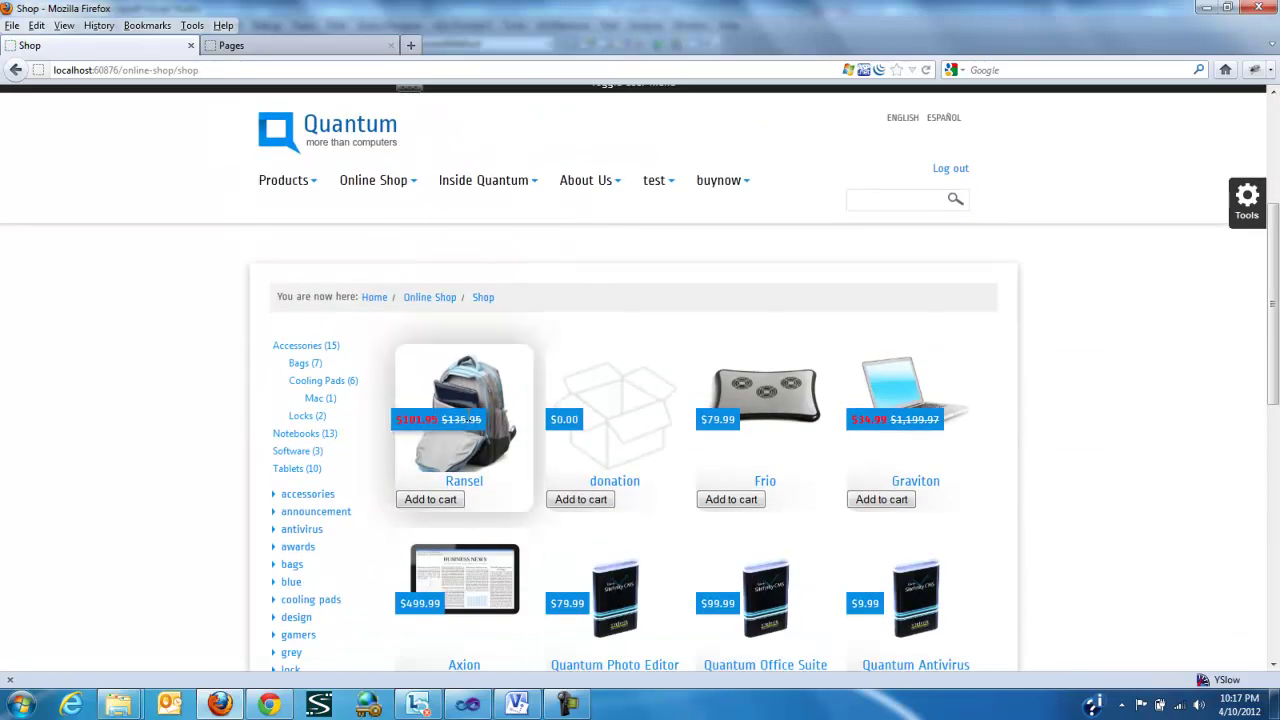
left_click(432, 501)
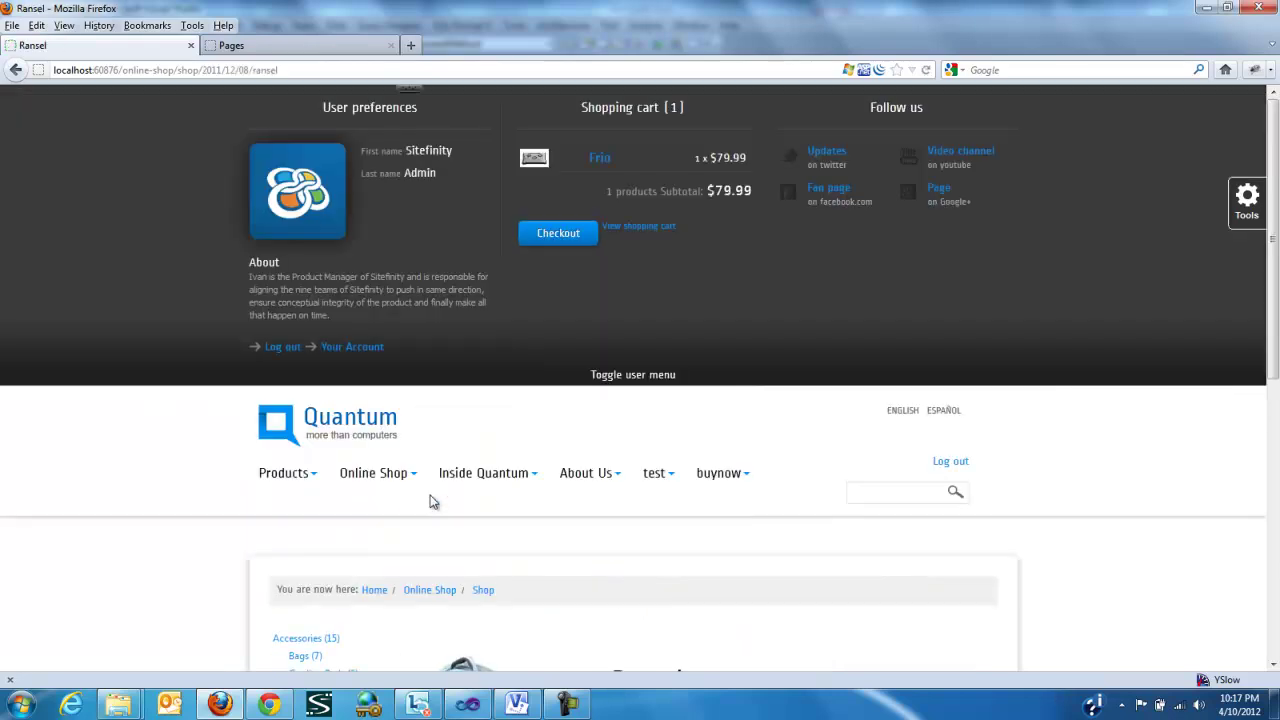
Set the color option to Grey on the Ransel product page.
scroll(430, 498, "down", 5)
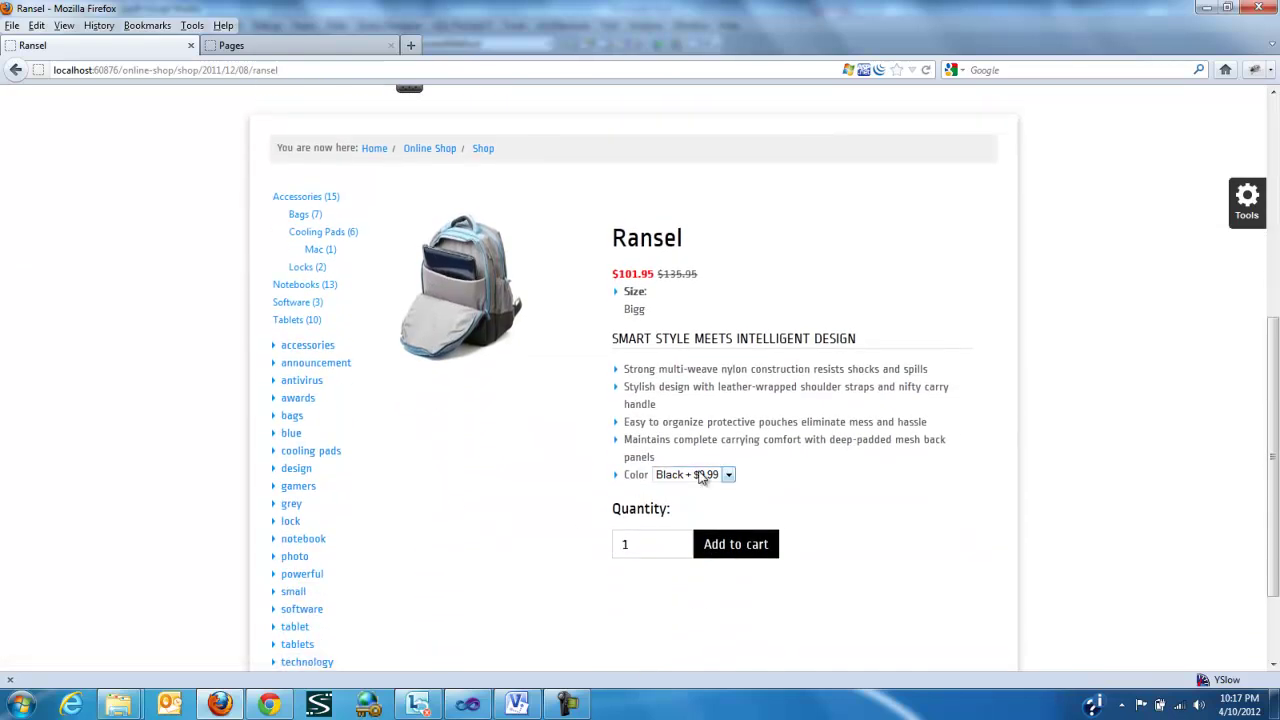
left_click(702, 478)
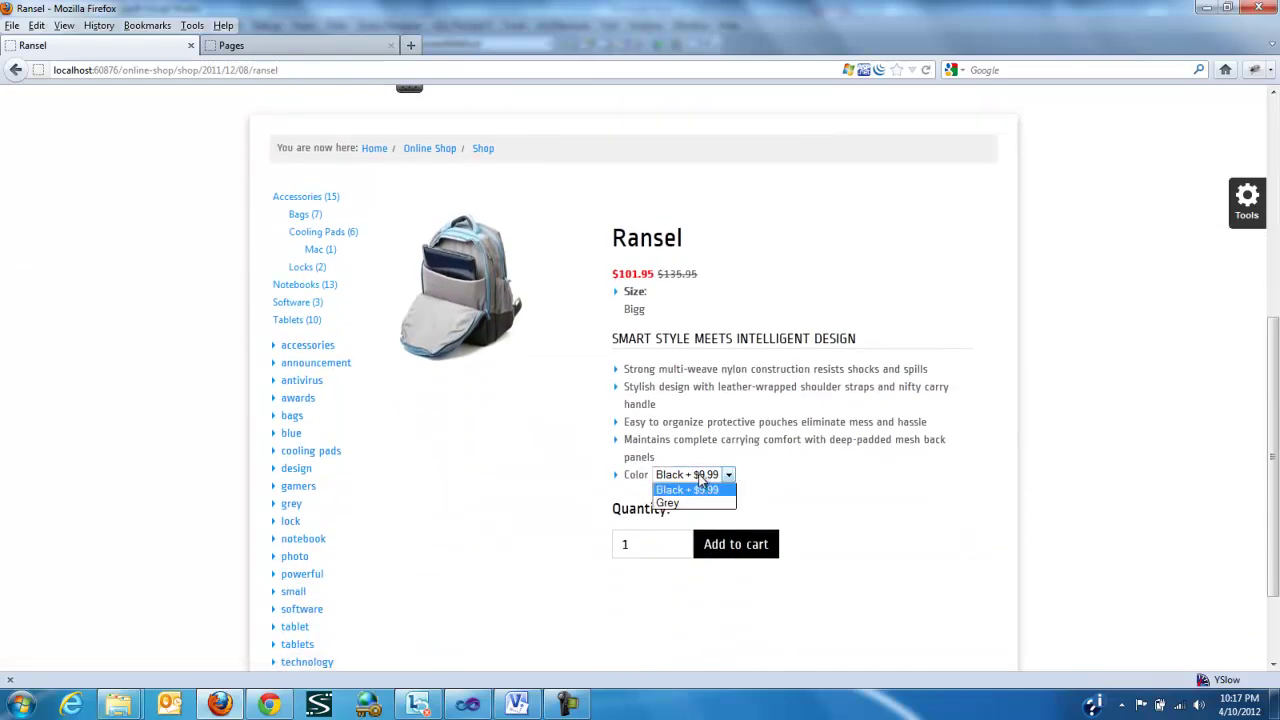
left_click(696, 504)
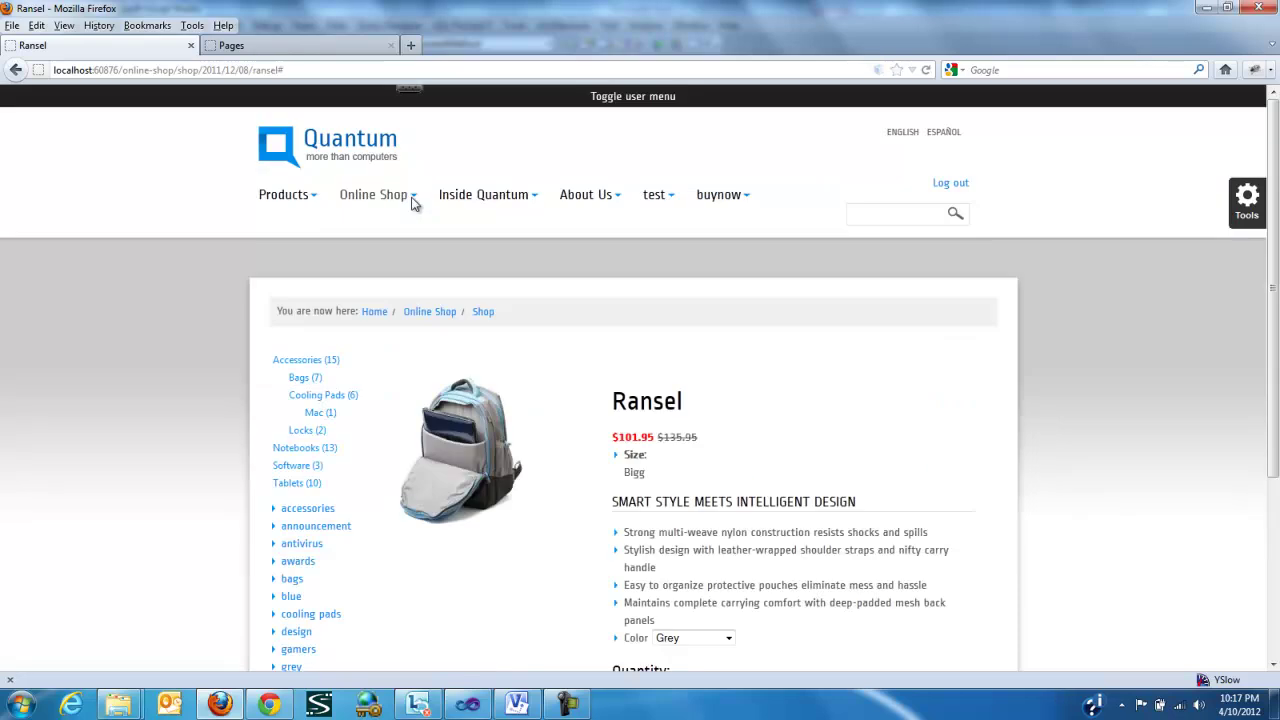